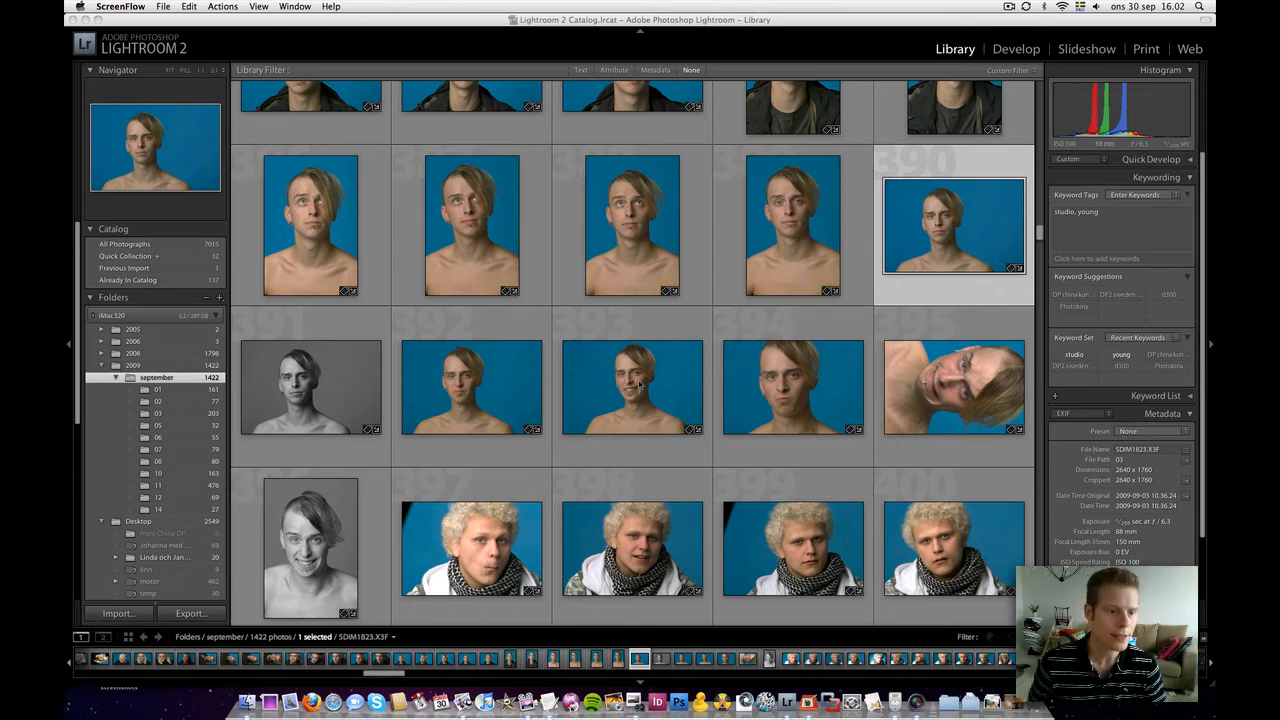
Open the blue-background portrait SDIM1823.X3F in the Develop module and look over its adjustment settings.
double_click(1010, 259)
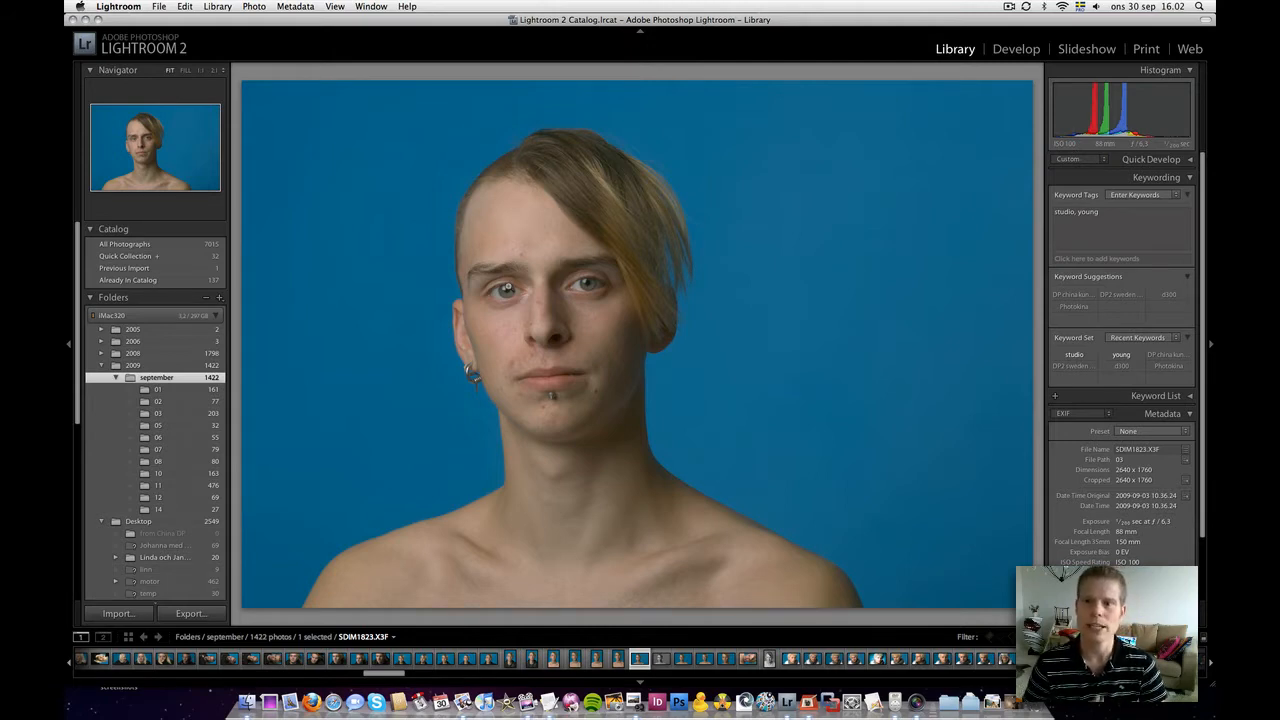
left_click(1017, 52)
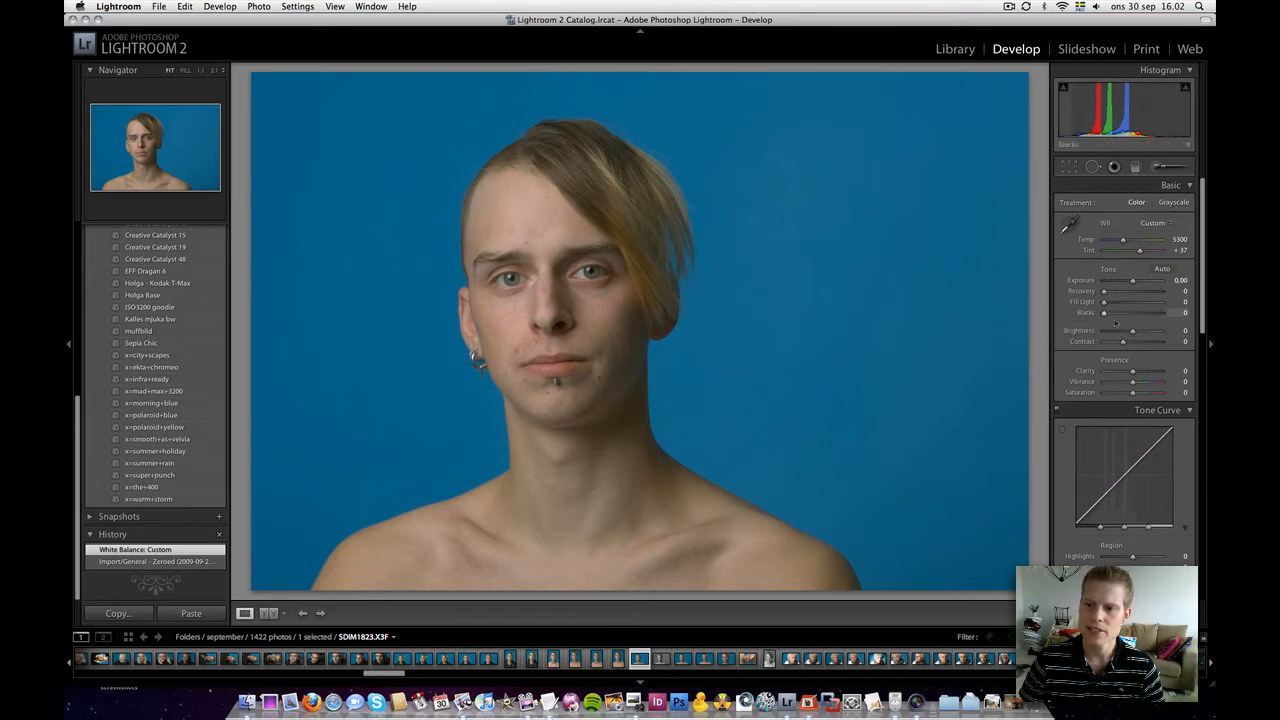
scroll(1119, 365, "down", 1)
scroll(1119, 365, "down", 8)
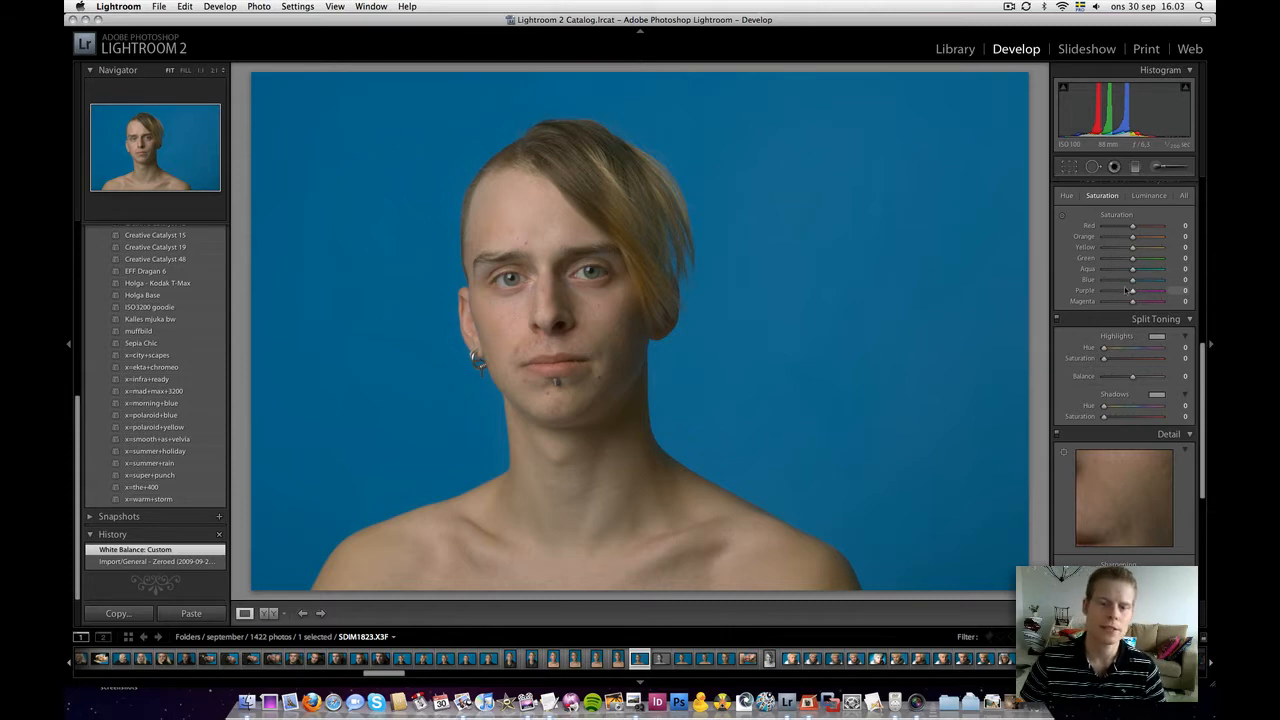
scroll(1145, 288, "up", 8)
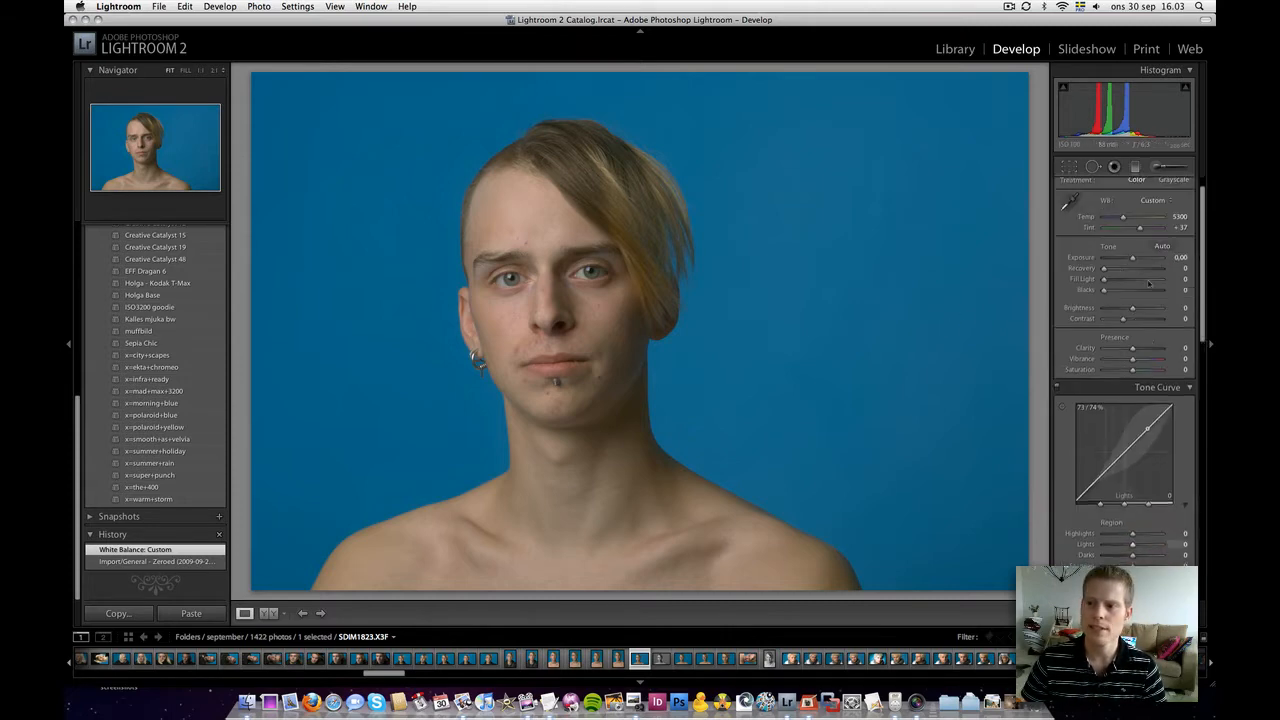
Convert the portrait to grayscale and apply the user preset "bw naked".
scroll(1145, 270, "up", 1)
left_click(1170, 204)
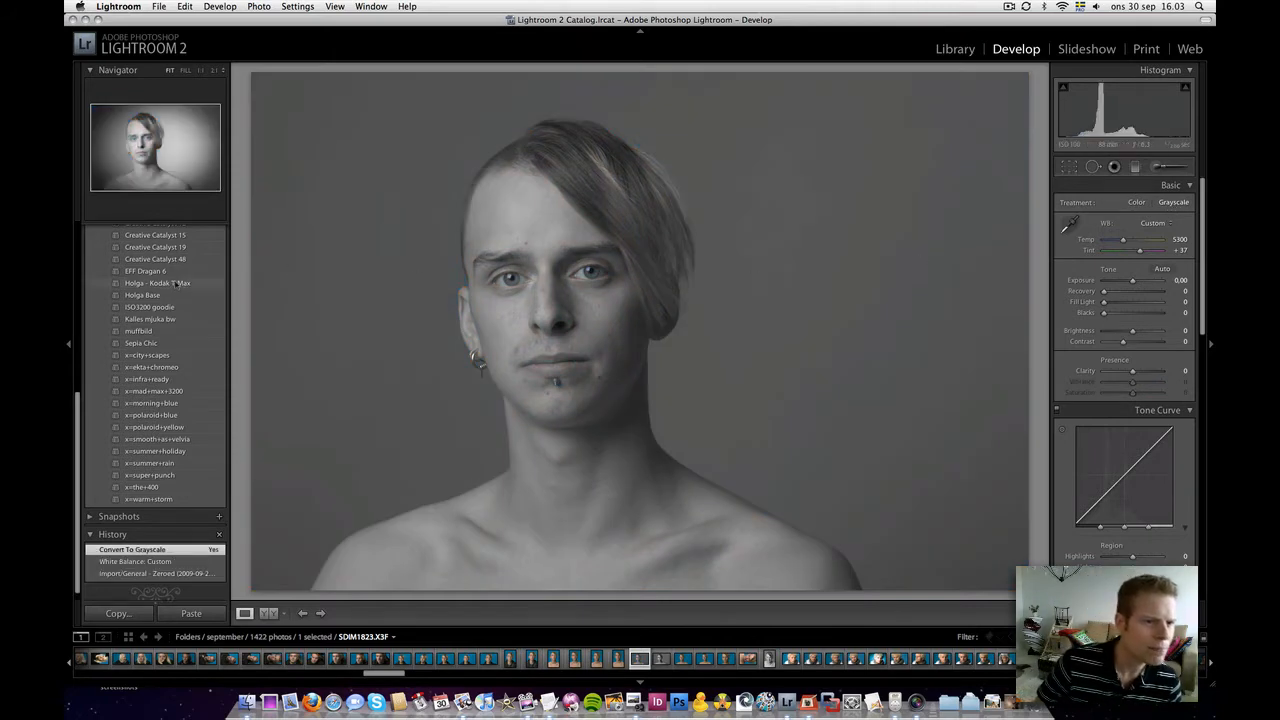
scroll(176, 283, "up", 5)
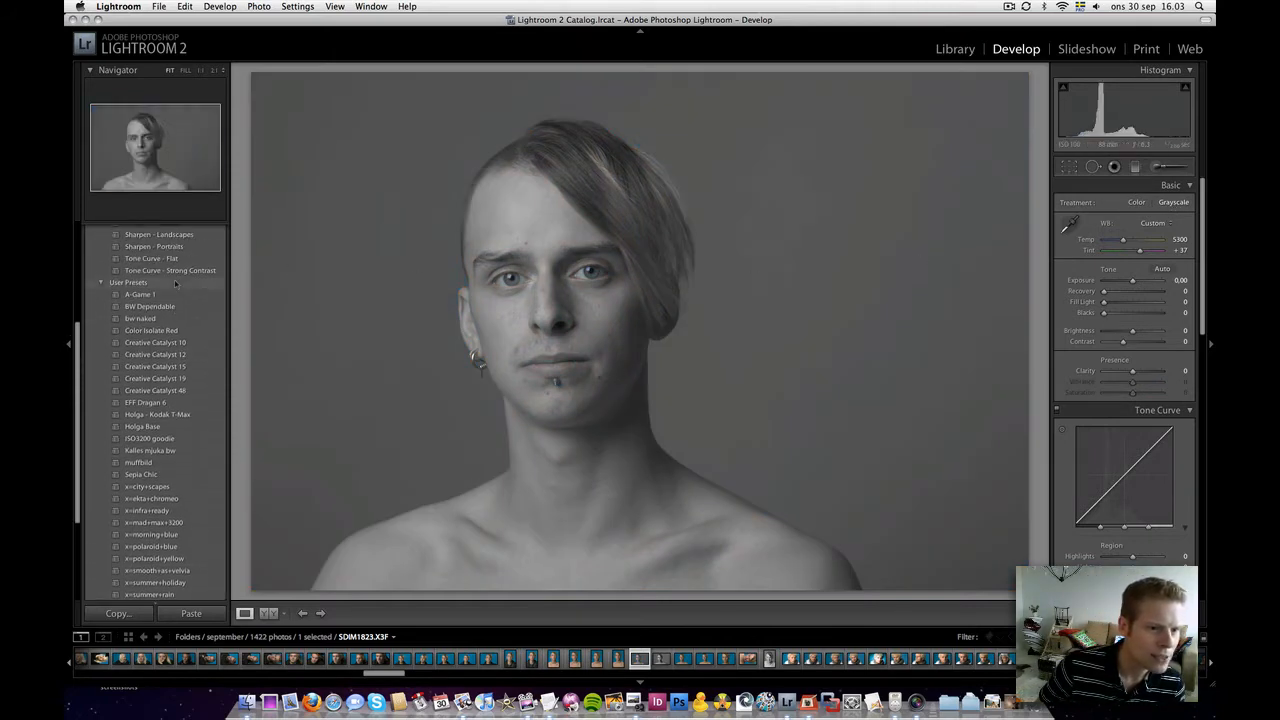
left_click(156, 320)
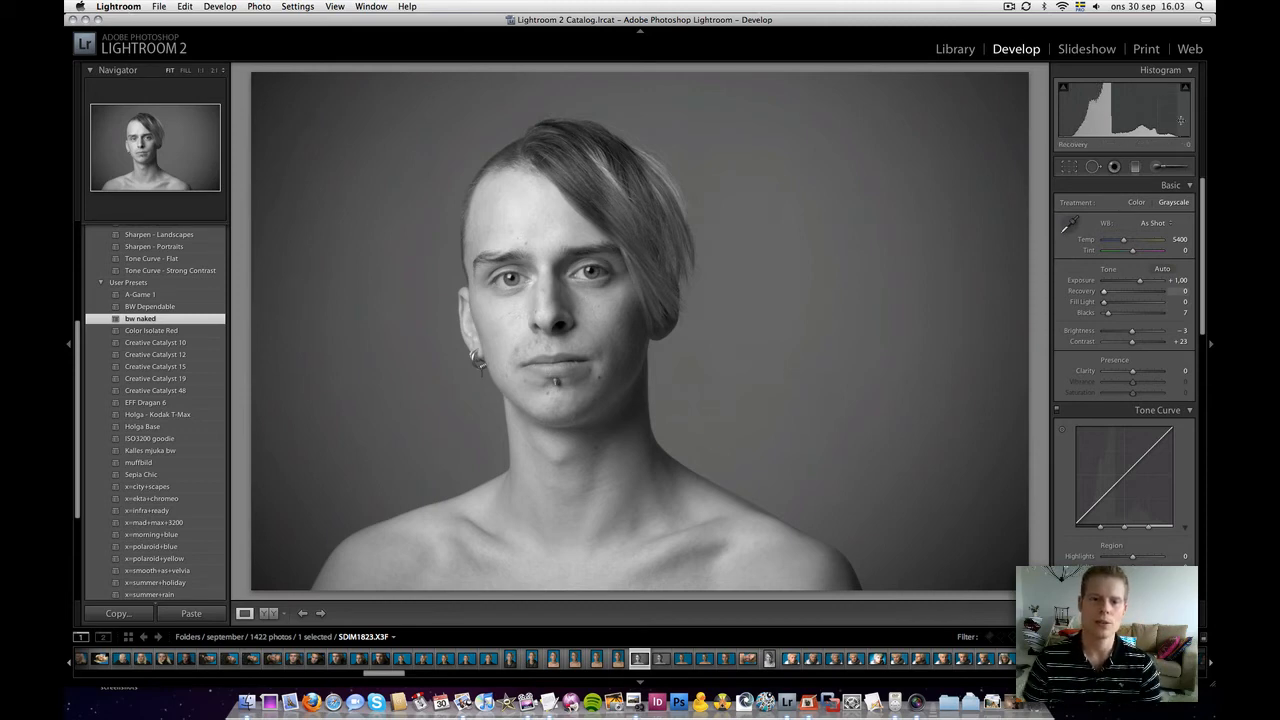
Increase the sharpening amount of the black-and-white portrait while viewing the face at close range.
left_click(606, 277)
left_click_drag(637, 209, 626, 258)
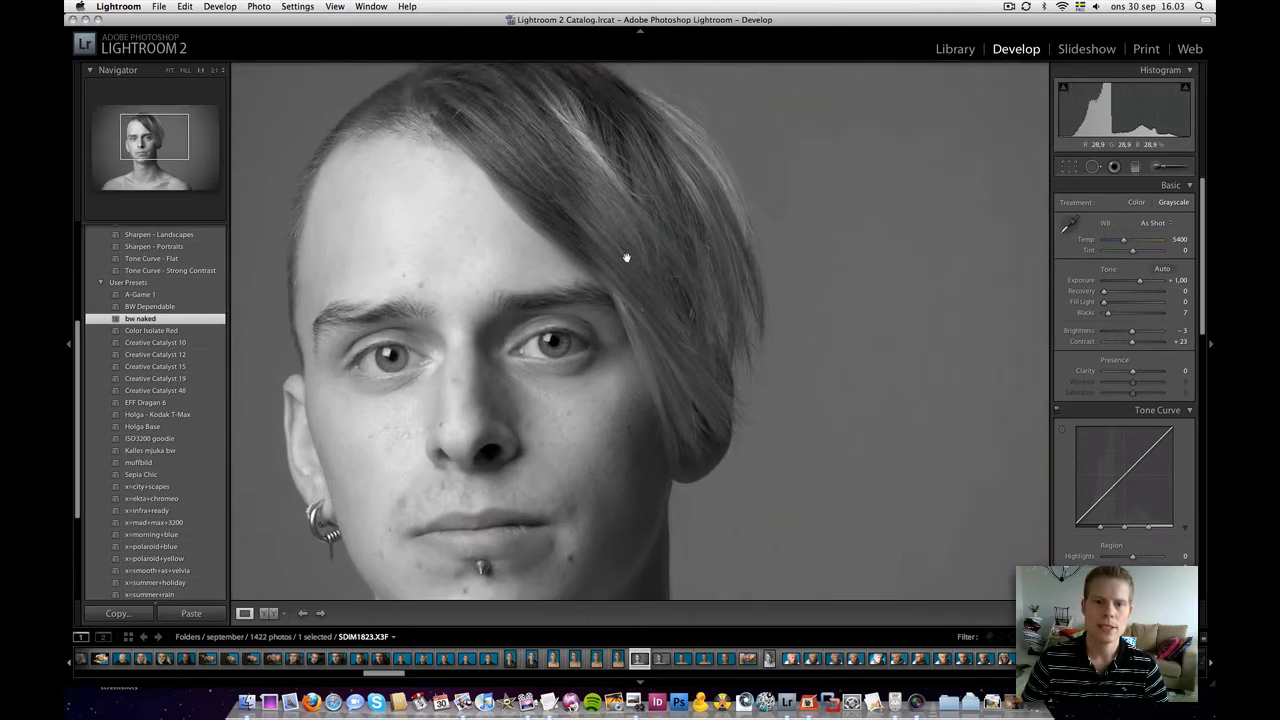
scroll(1188, 507, "down", 5)
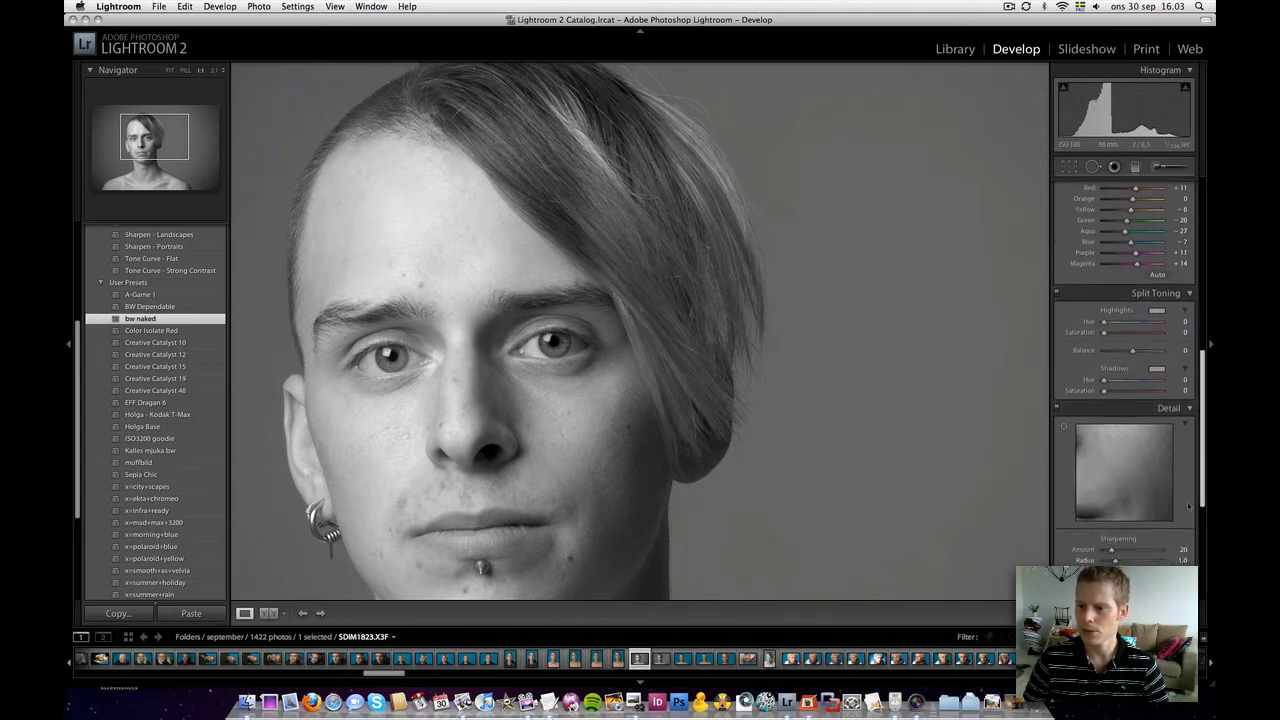
scroll(1188, 507, "down", 3)
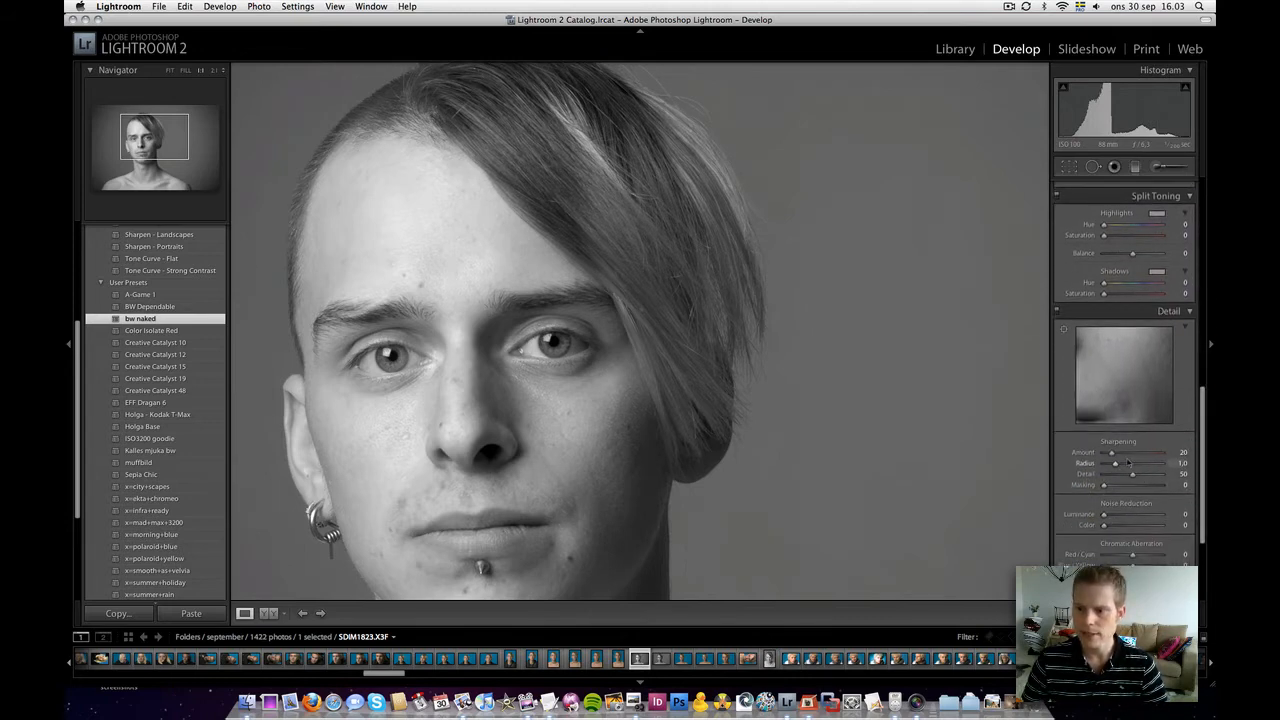
left_click_drag(1111, 452, 1124, 452)
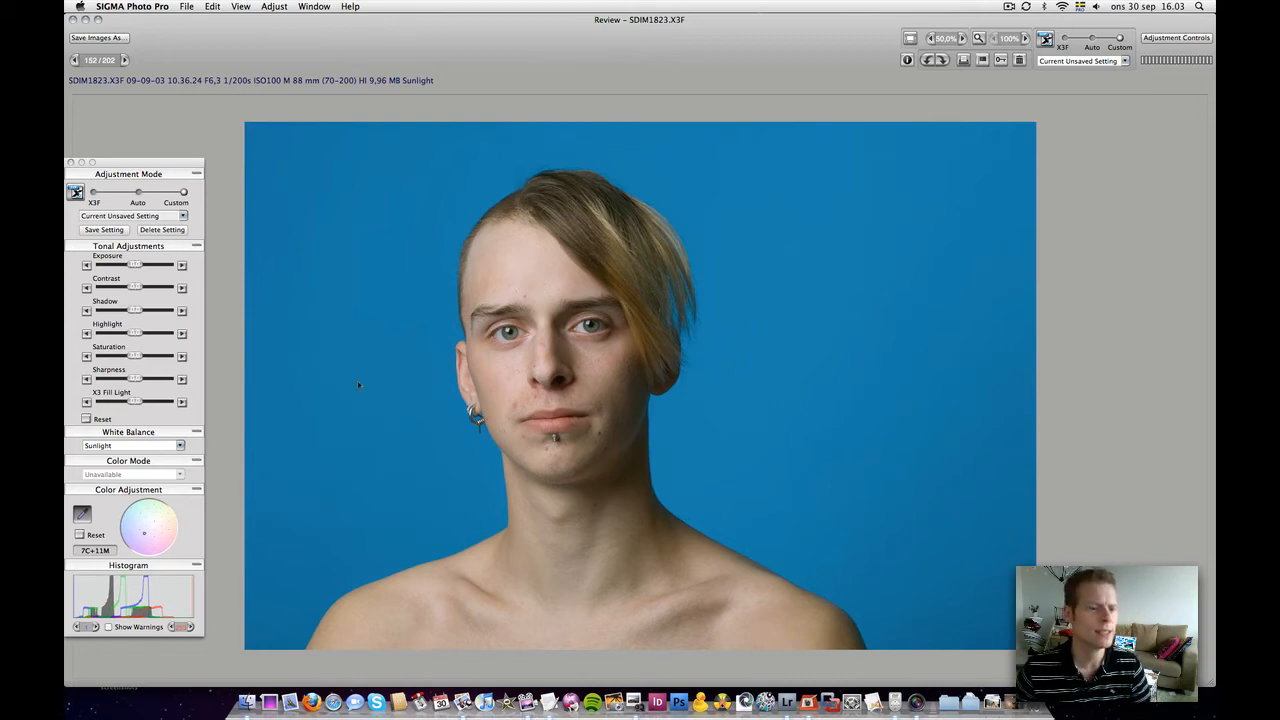
In SIGMA Photo Pro, set the portrait's white balance to Monochrome and reset the color adjustment.
left_click(179, 446)
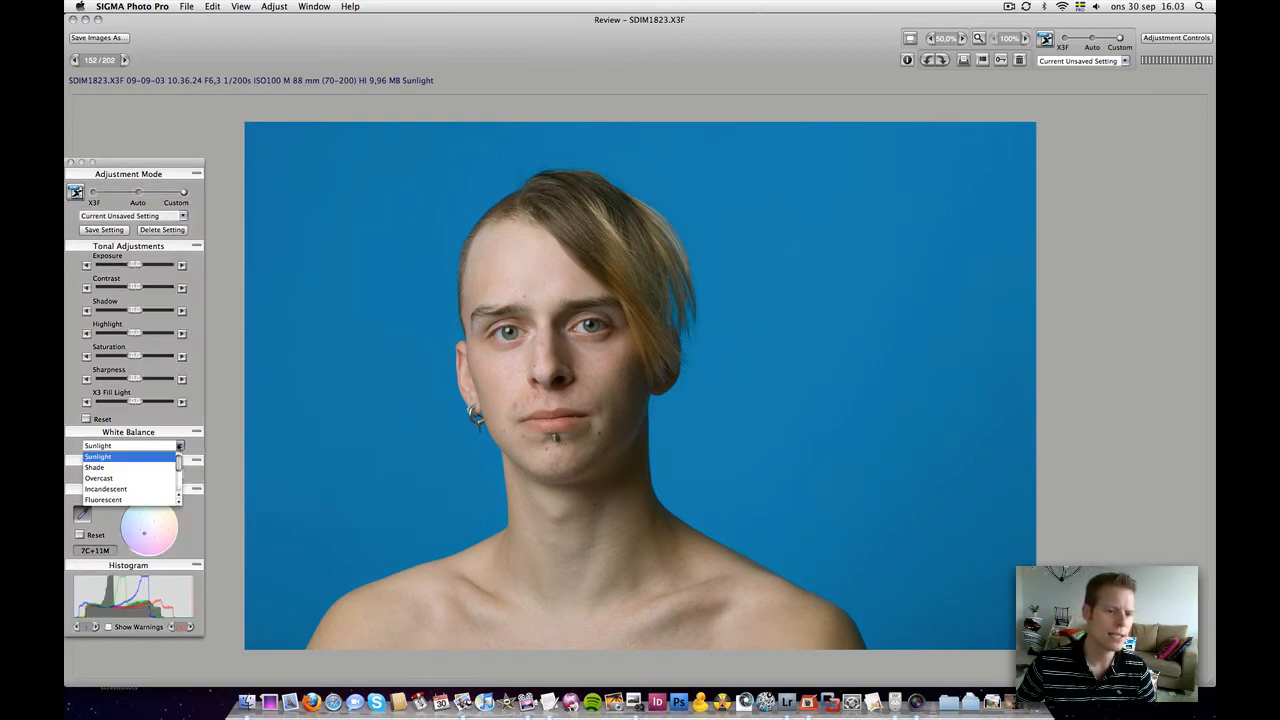
scroll(176, 458, "down", 5)
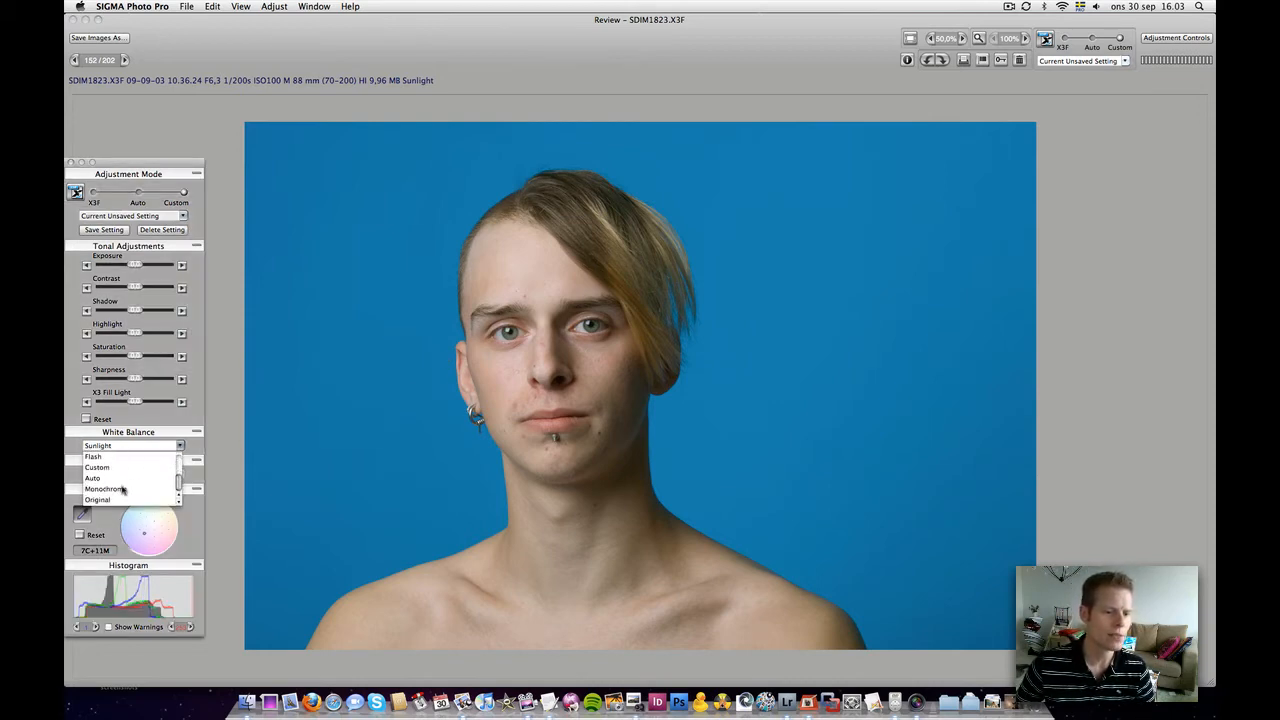
left_click(121, 489)
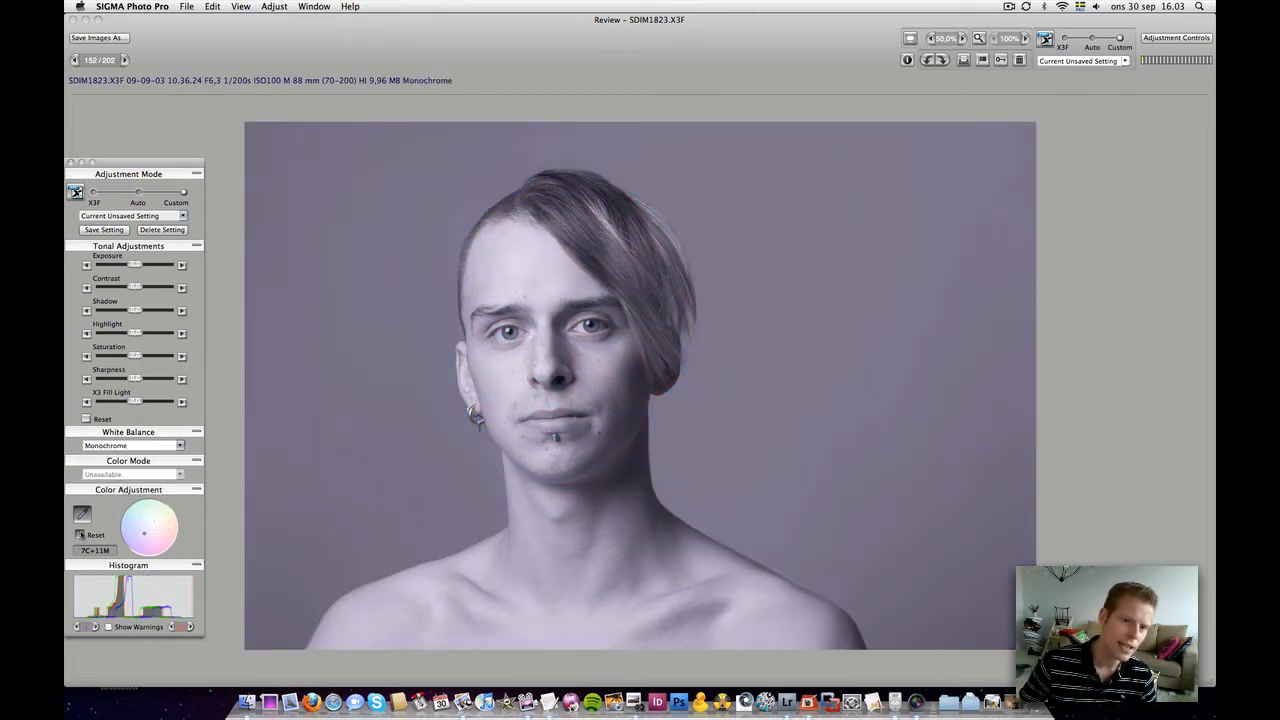
left_click(80, 535)
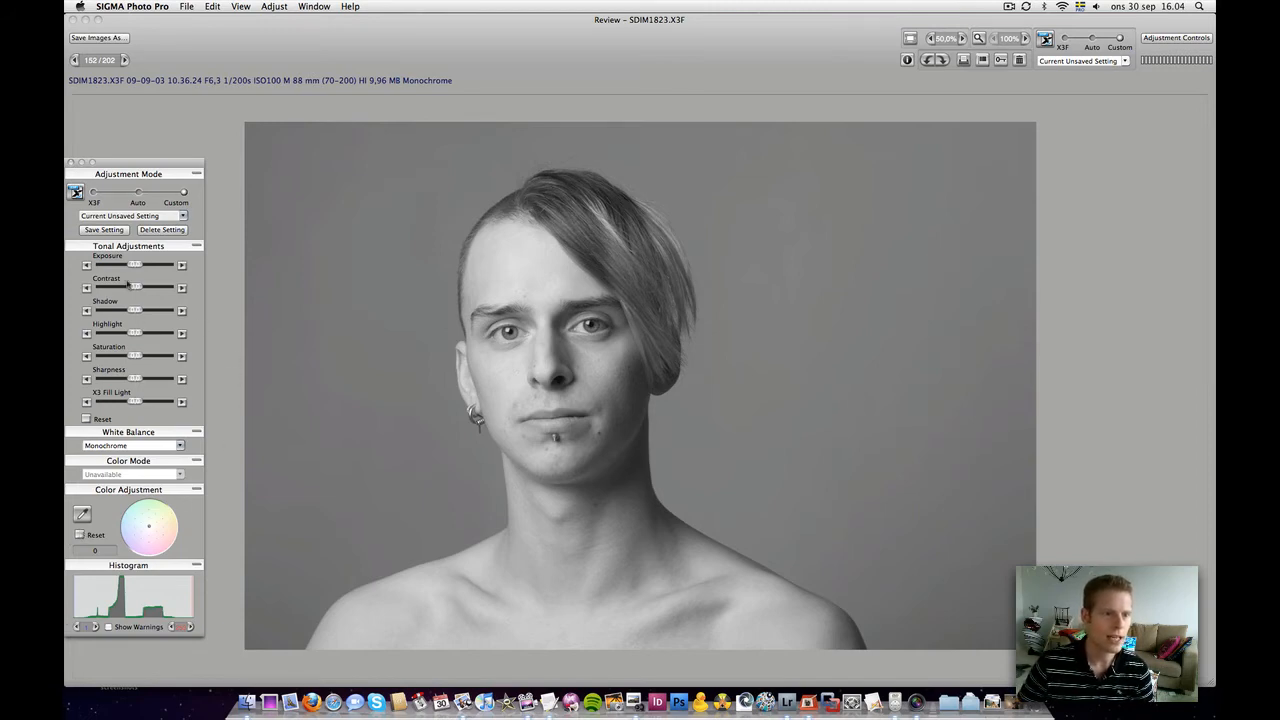
Raise the monochrome portrait's contrast and sharpness slightly and lower its shadow setting, judging the face at 100%.
left_click_drag(134, 287, 128, 310)
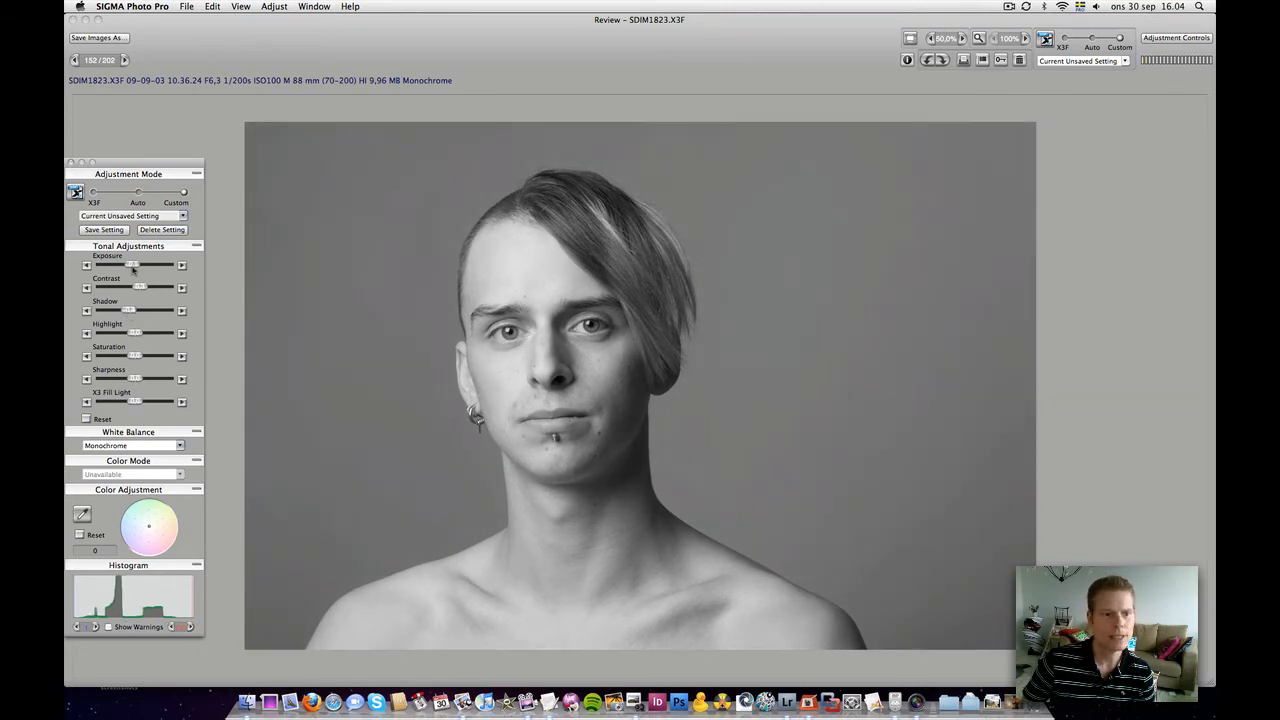
left_click(963, 40)
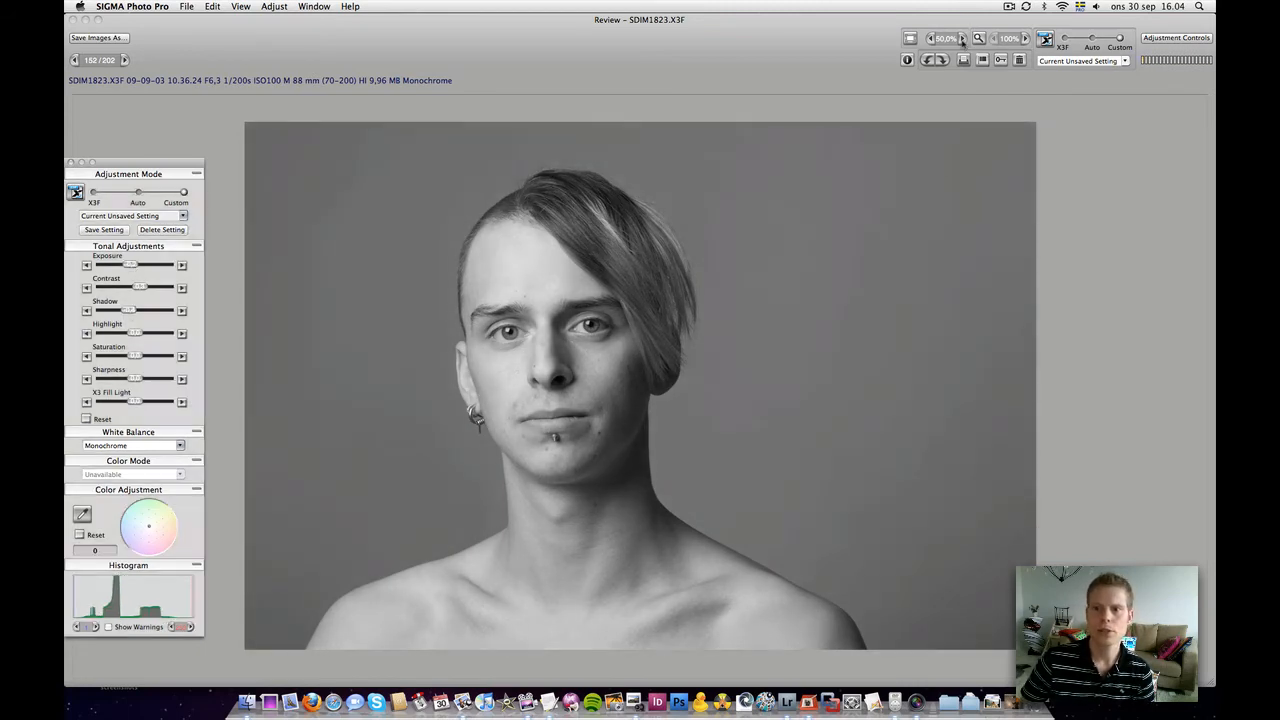
left_click_drag(341, 305, 487, 333)
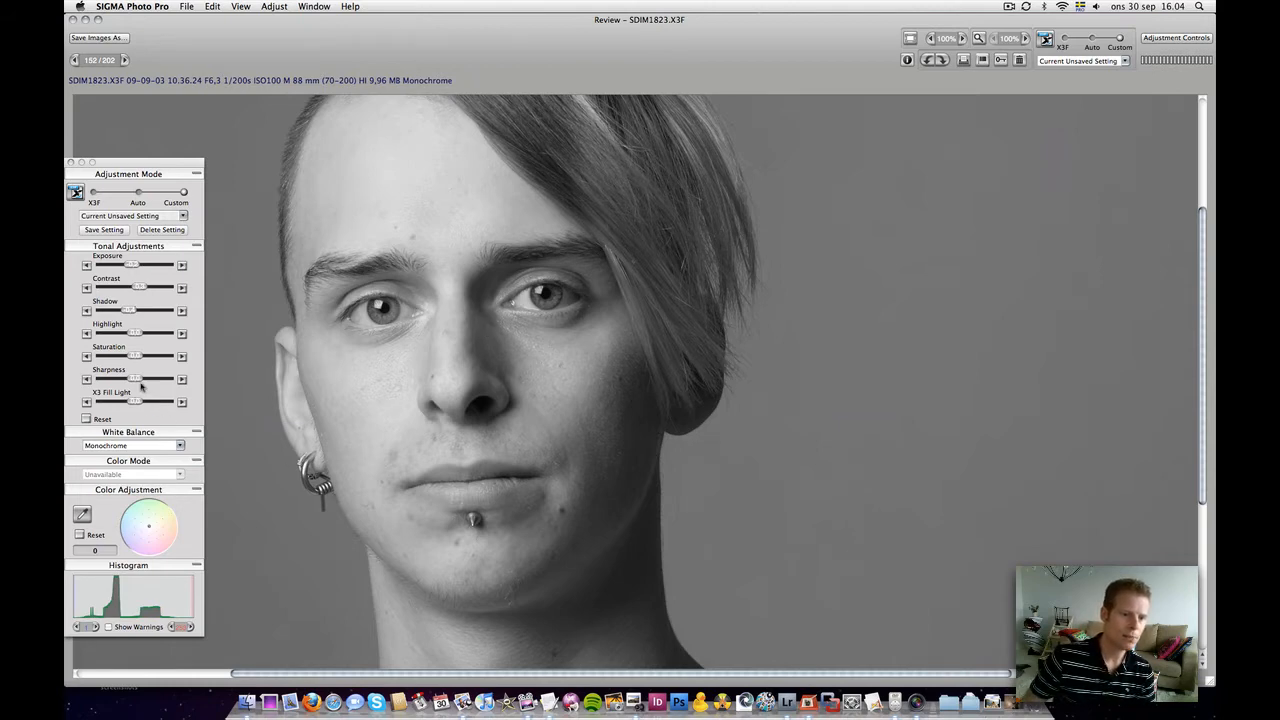
left_click_drag(142, 381, 145, 380)
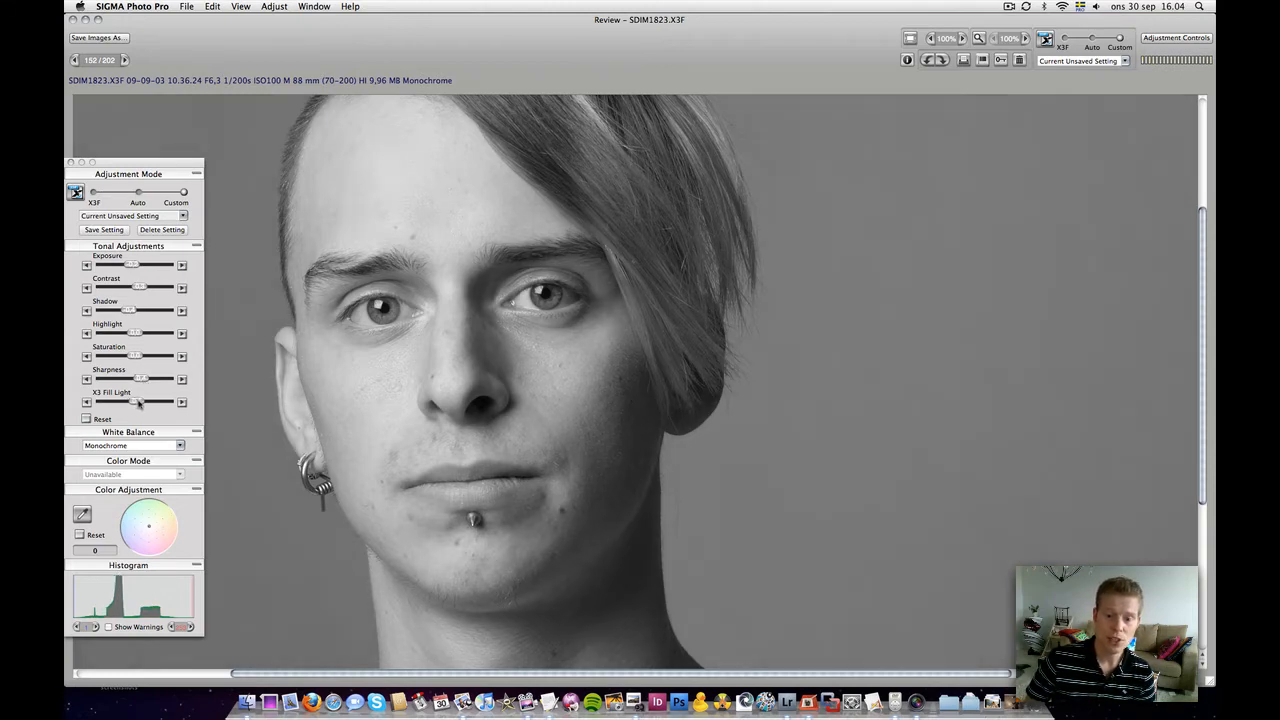
Lower the exposure slightly and the shadow setting further, and compare the whole portrait with the face at 100%.
left_click_drag(134, 262, 129, 264)
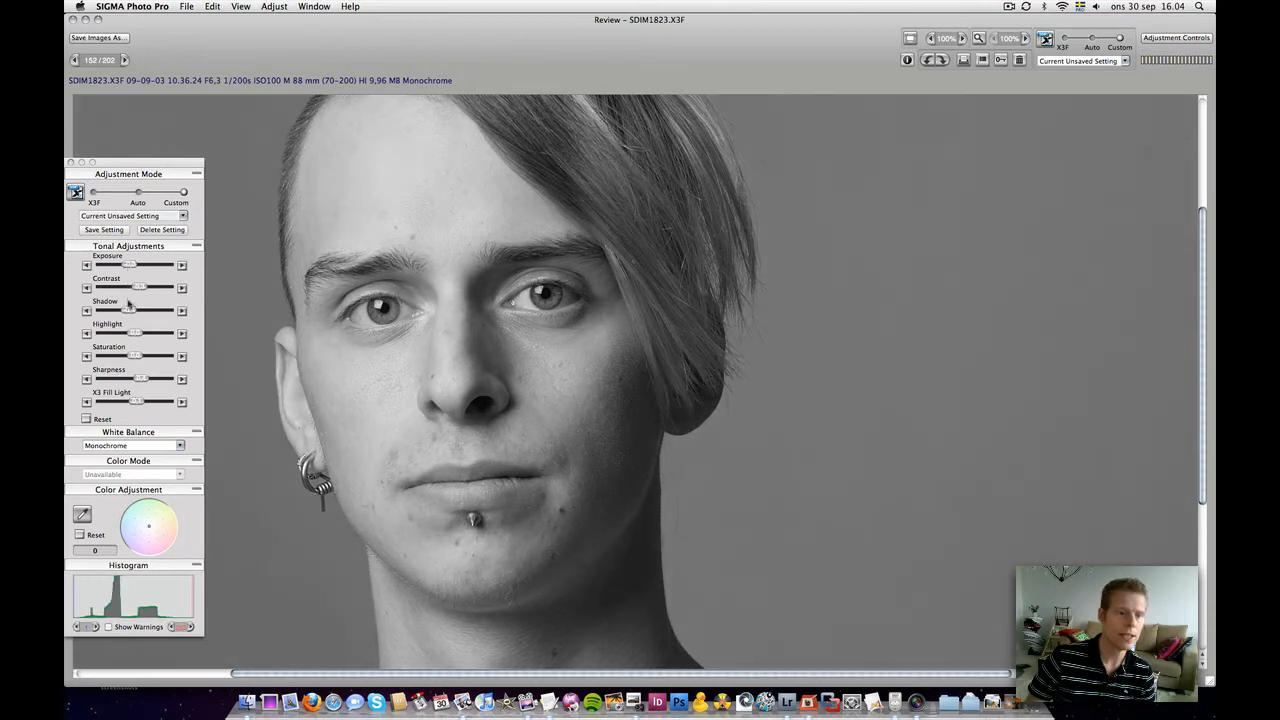
left_click_drag(128, 310, 119, 312)
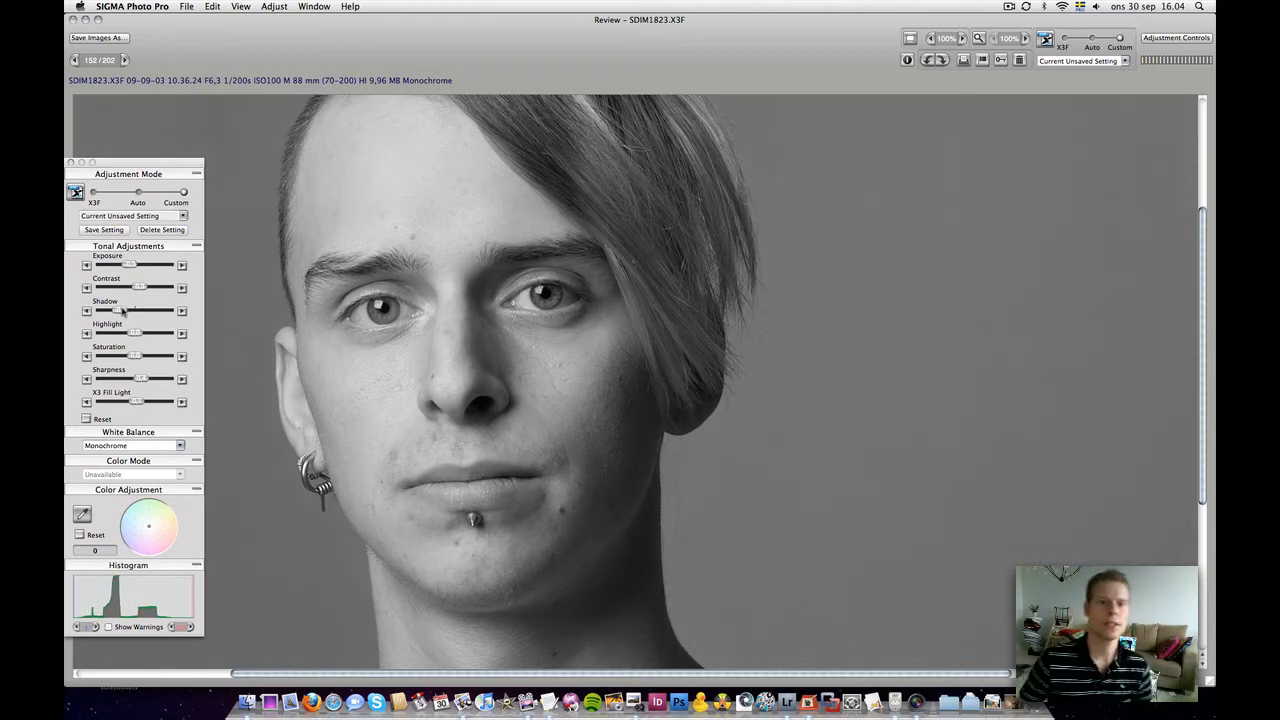
left_click(935, 39)
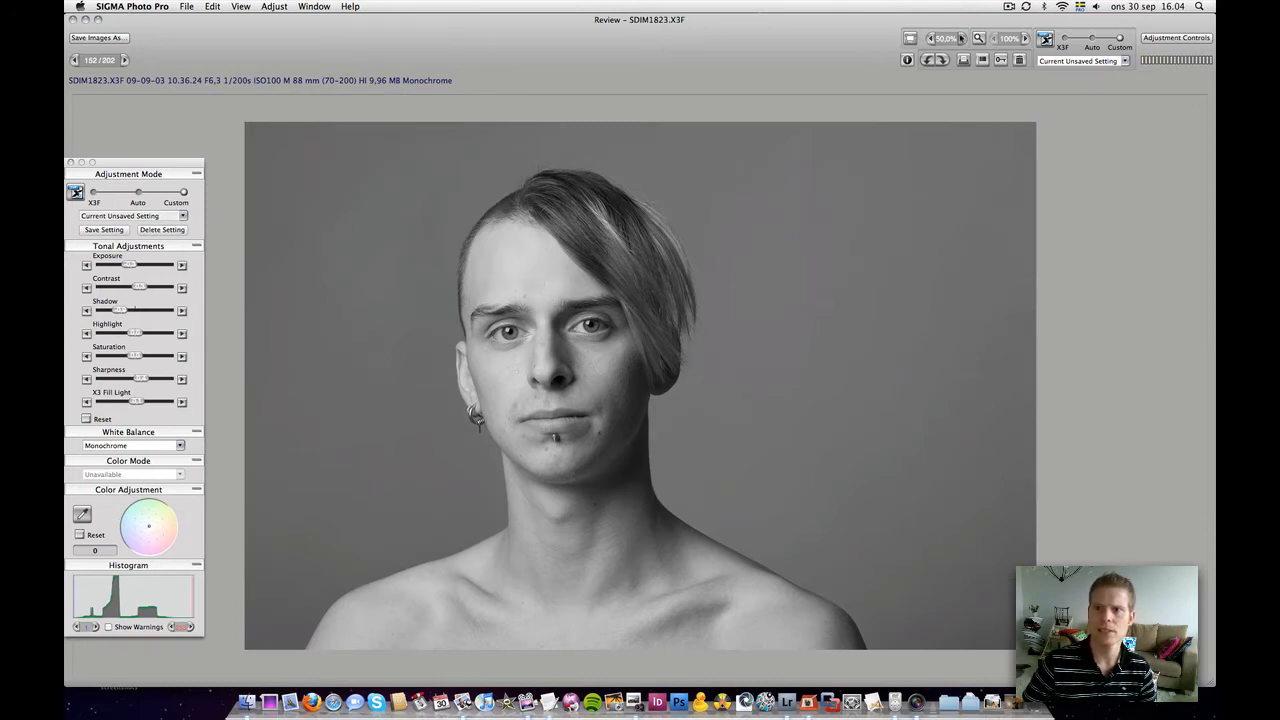
left_click(962, 38)
left_click_drag(723, 223, 755, 225)
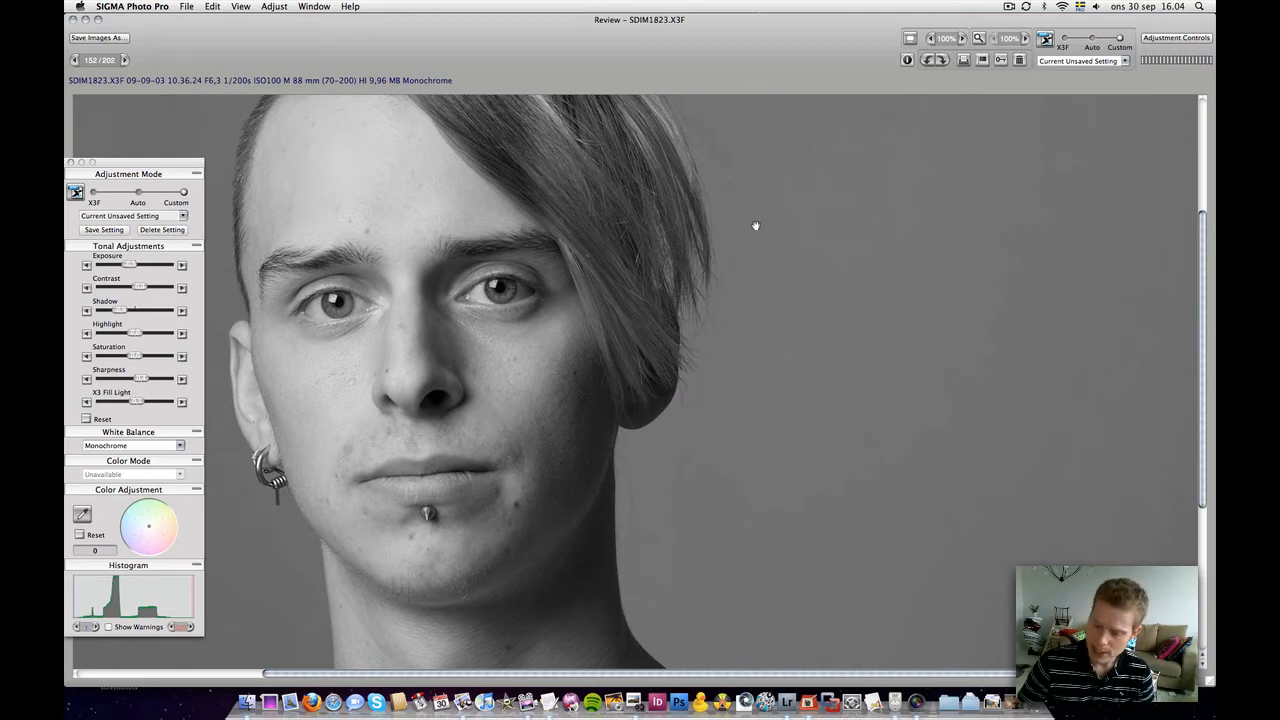
Switch to RAW Developer and set the portrait's input profile to Embedded Sigma XDR Monochrome.
key("ctrl+Left")
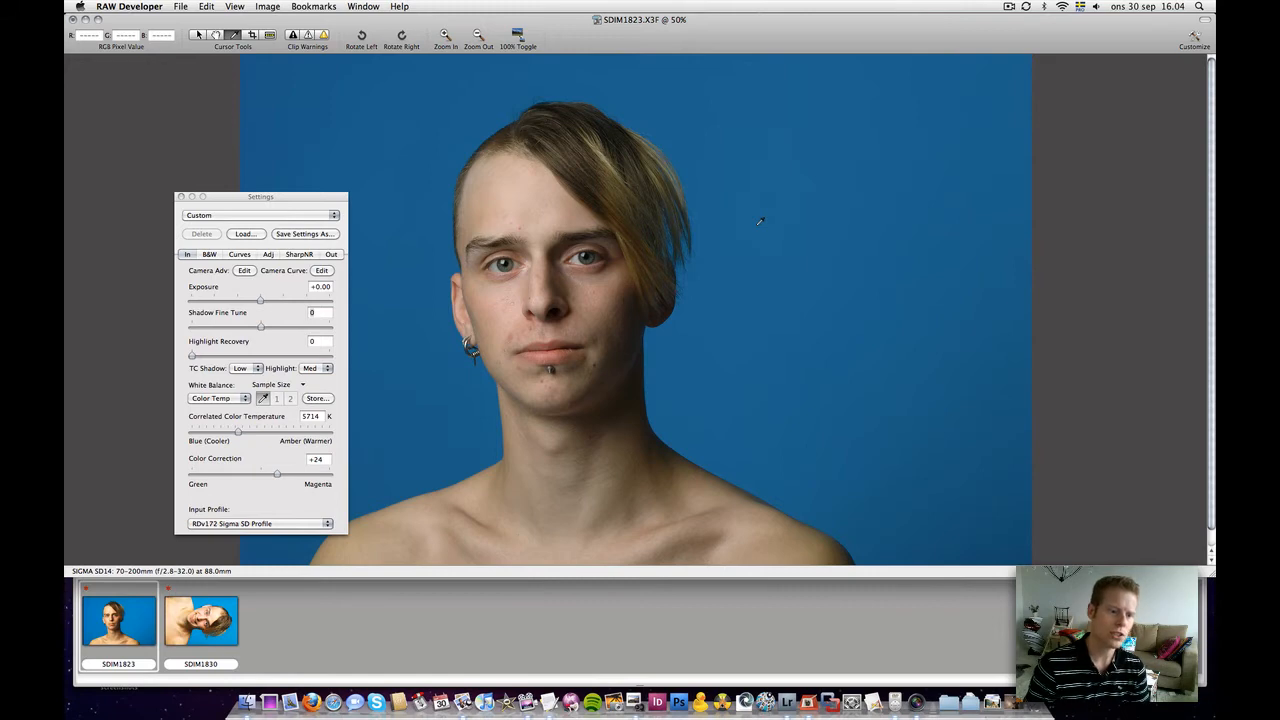
left_click_drag(283, 200, 247, 186)
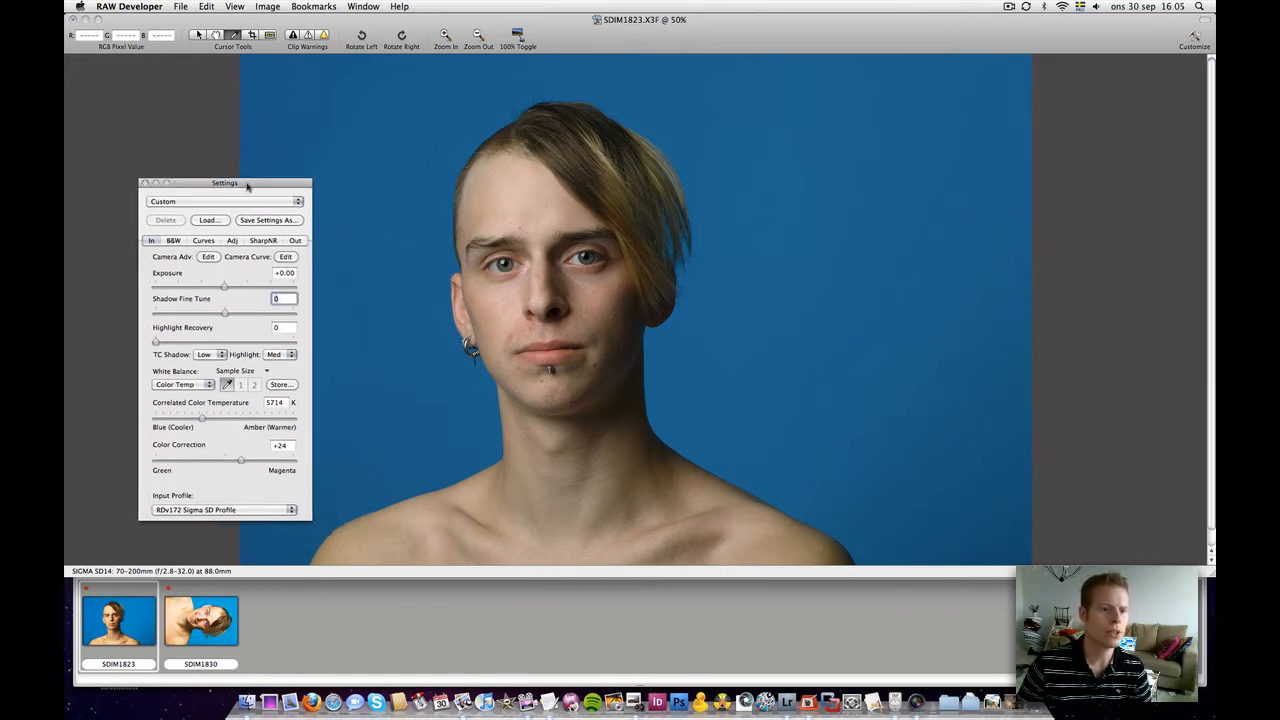
left_click(188, 510)
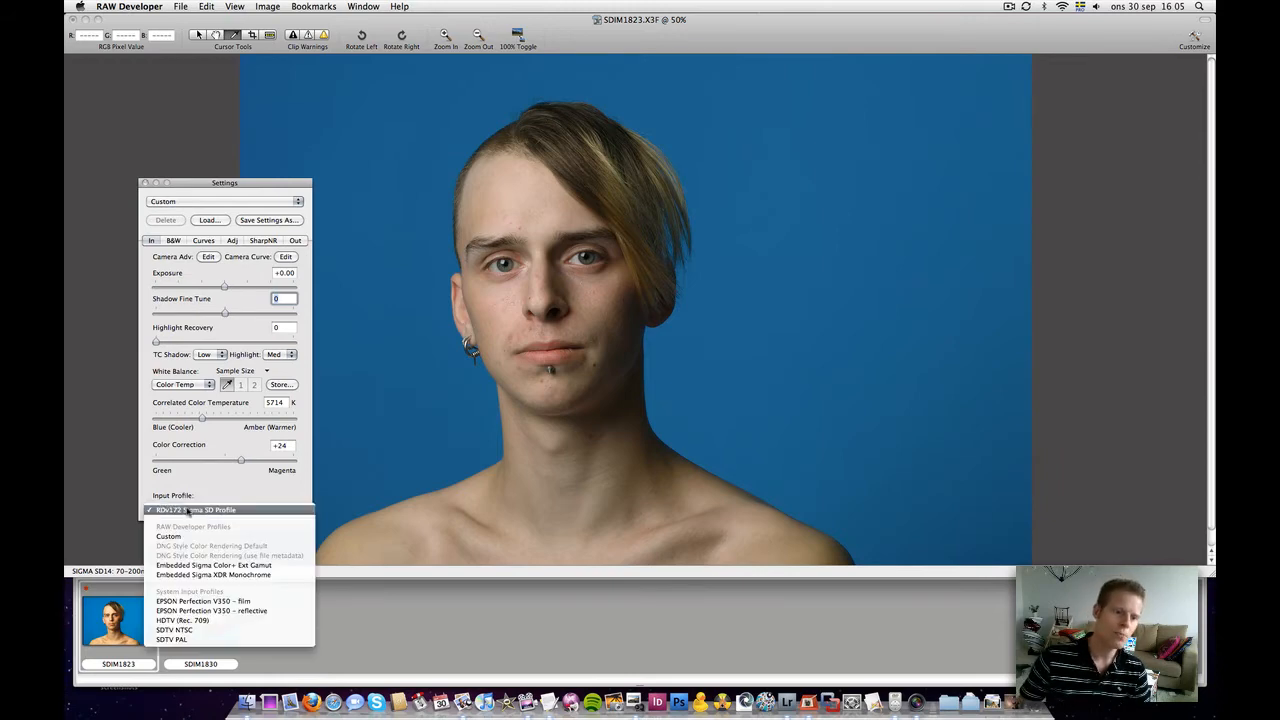
left_click(216, 575)
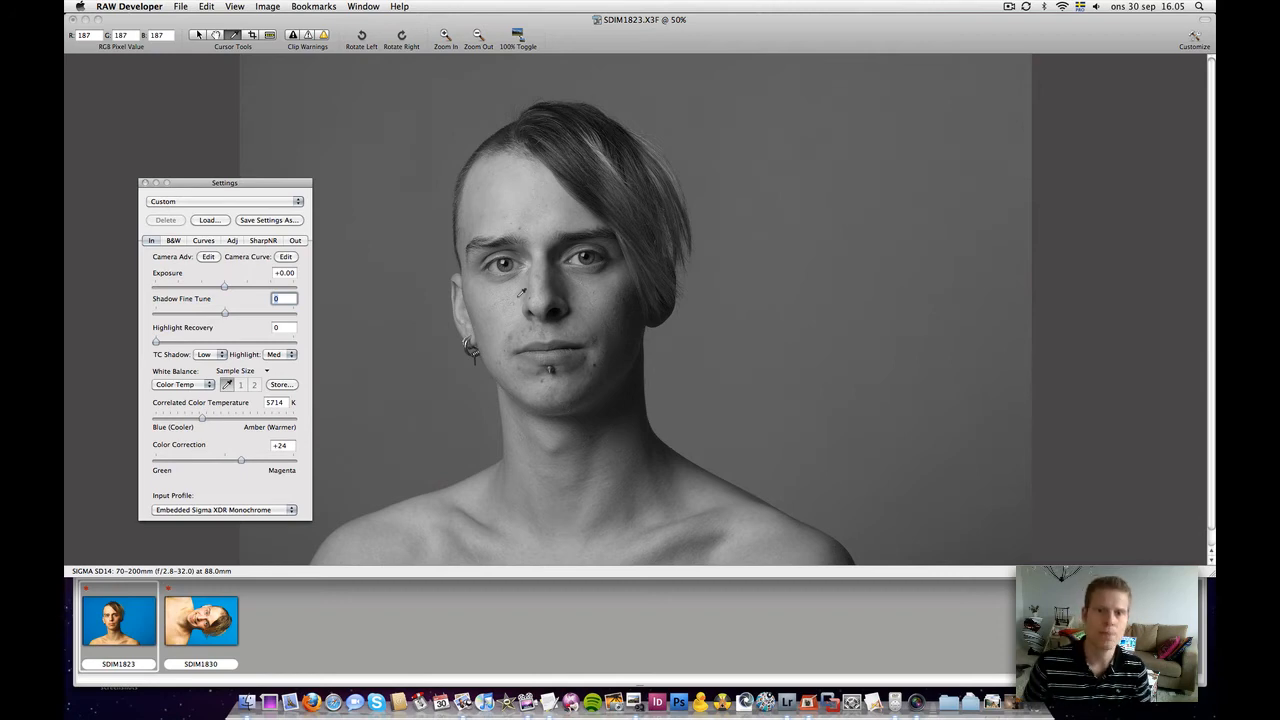
left_click(445, 35)
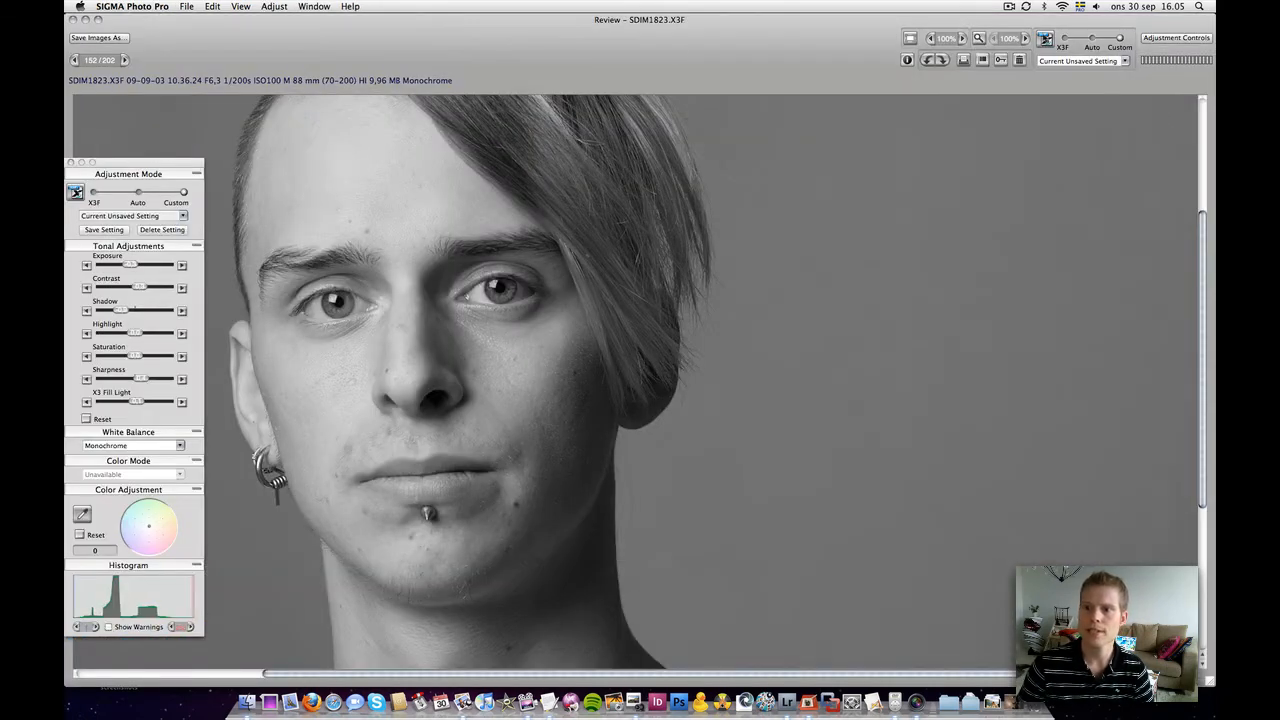
In SIGMA Photo Pro, save the monochrome adjustment settings to the source X3F file.
left_click(1044, 40)
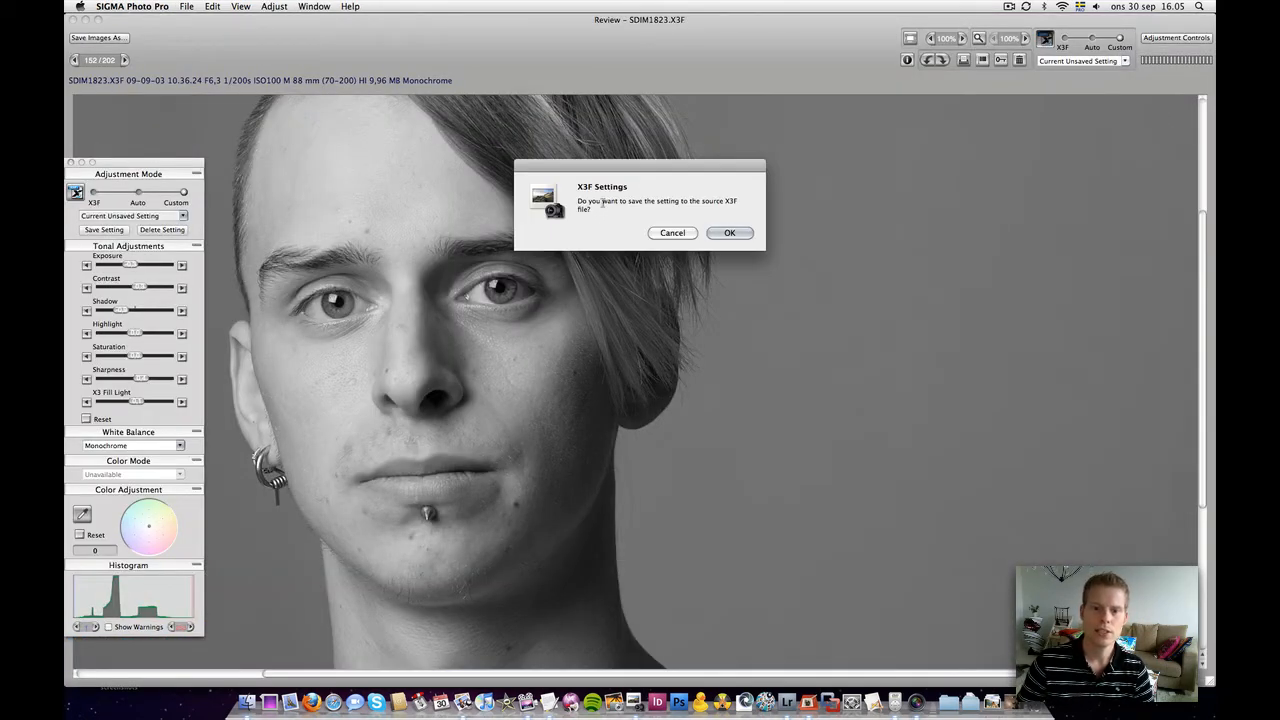
left_click(733, 233)
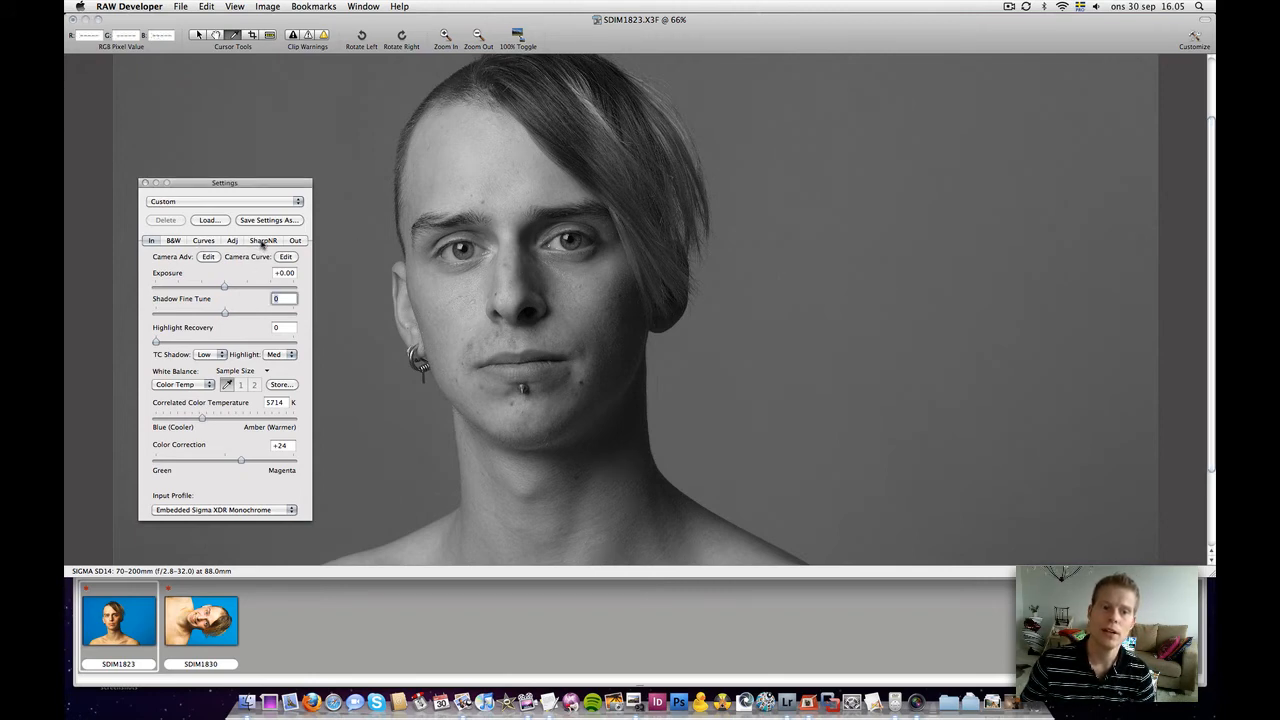
In RAW Developer, toggle noise reduction on and off, and disable sharpening with the face at 100%.
left_click(263, 241)
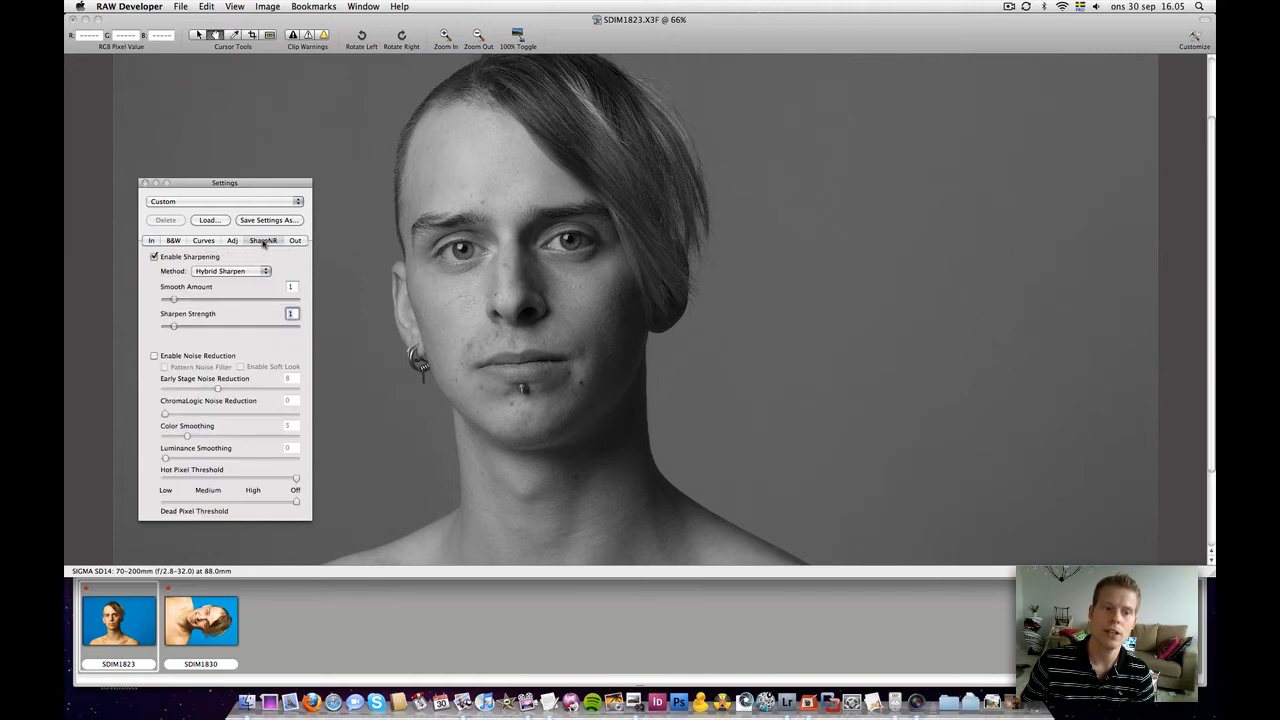
left_click(197, 359)
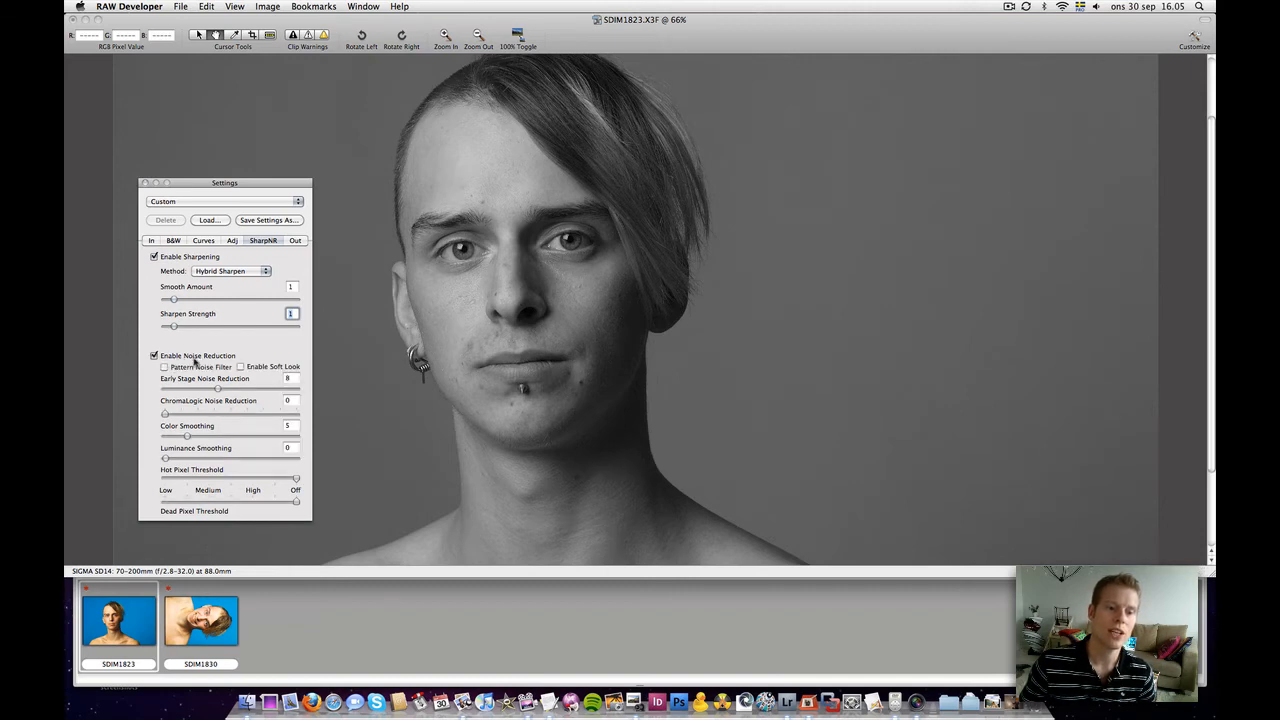
left_click(197, 358)
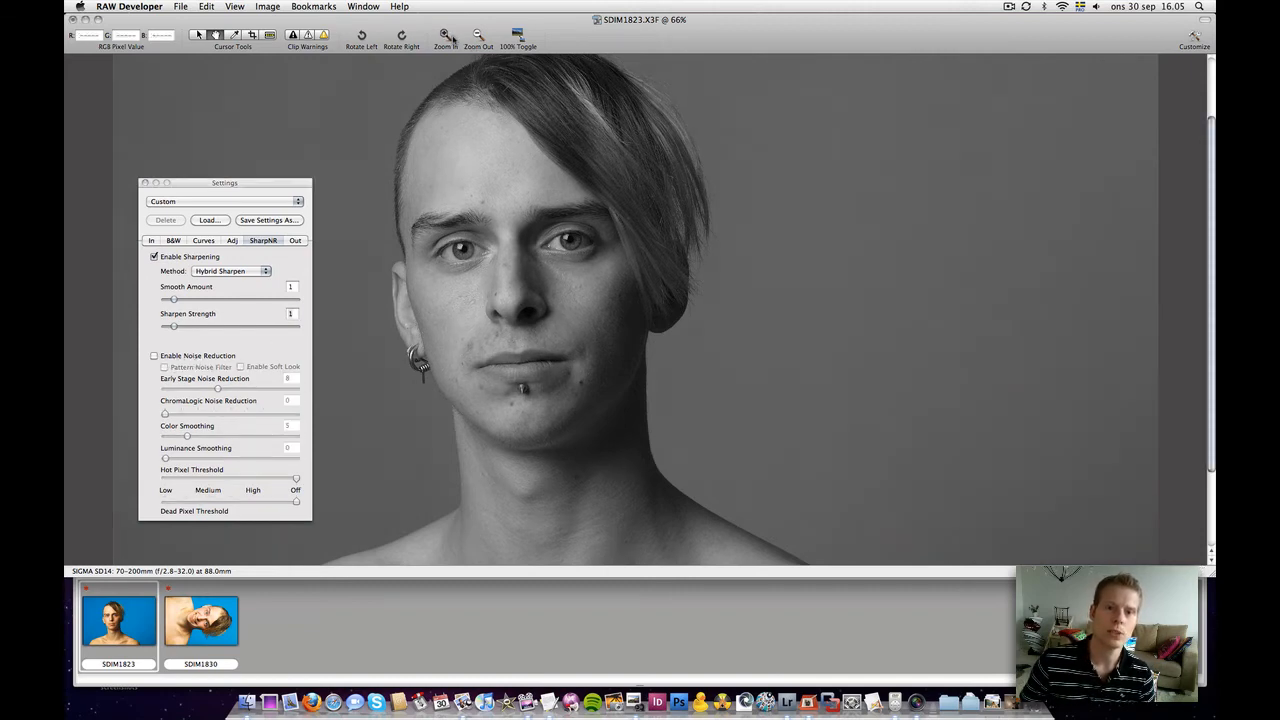
left_click(448, 36)
left_click_drag(517, 160, 551, 277)
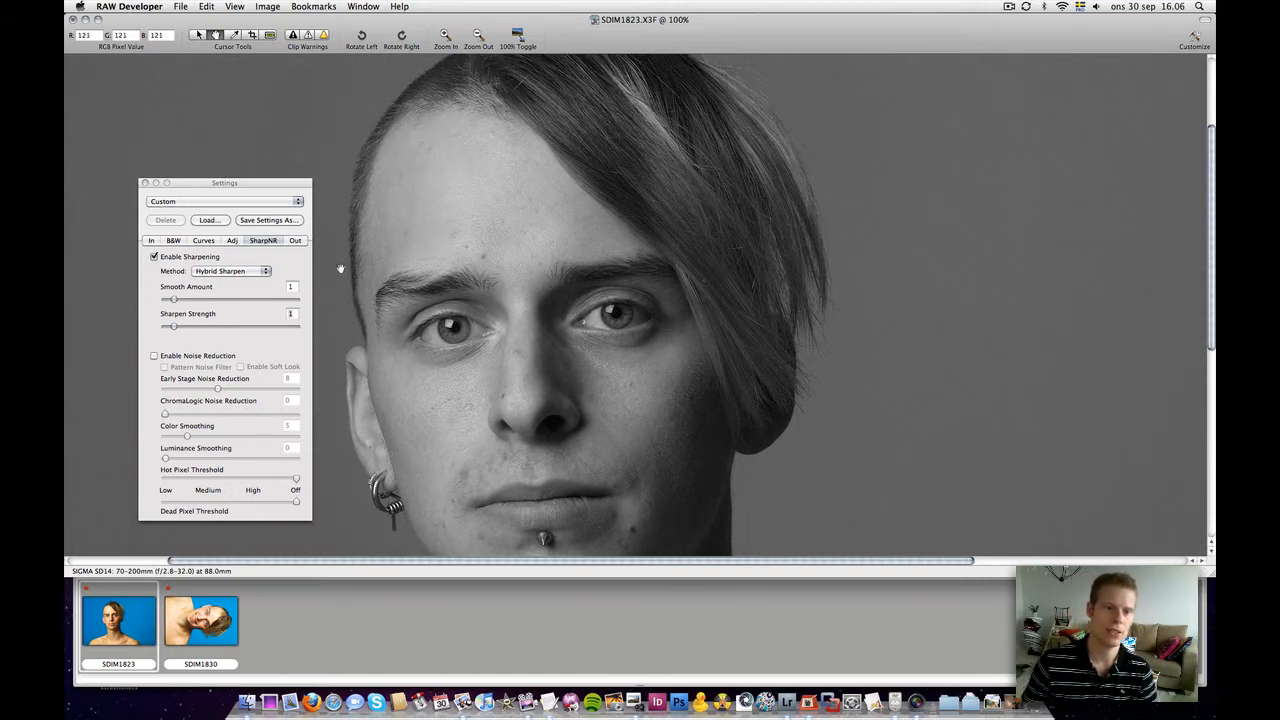
left_click(298, 263)
left_click(155, 257)
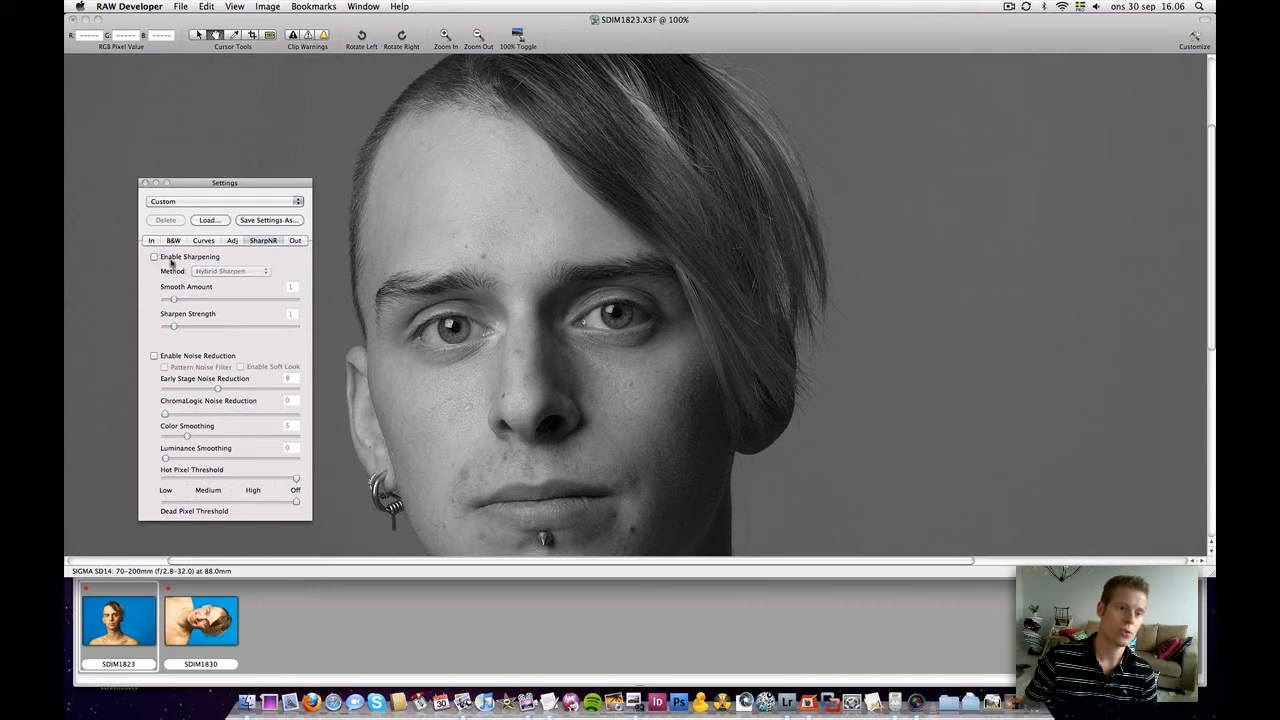
Inspect the portrait's hair and eye at 200%, toggling noise reduction on and off to compare the fine detail.
left_click_drag(509, 234, 474, 254)
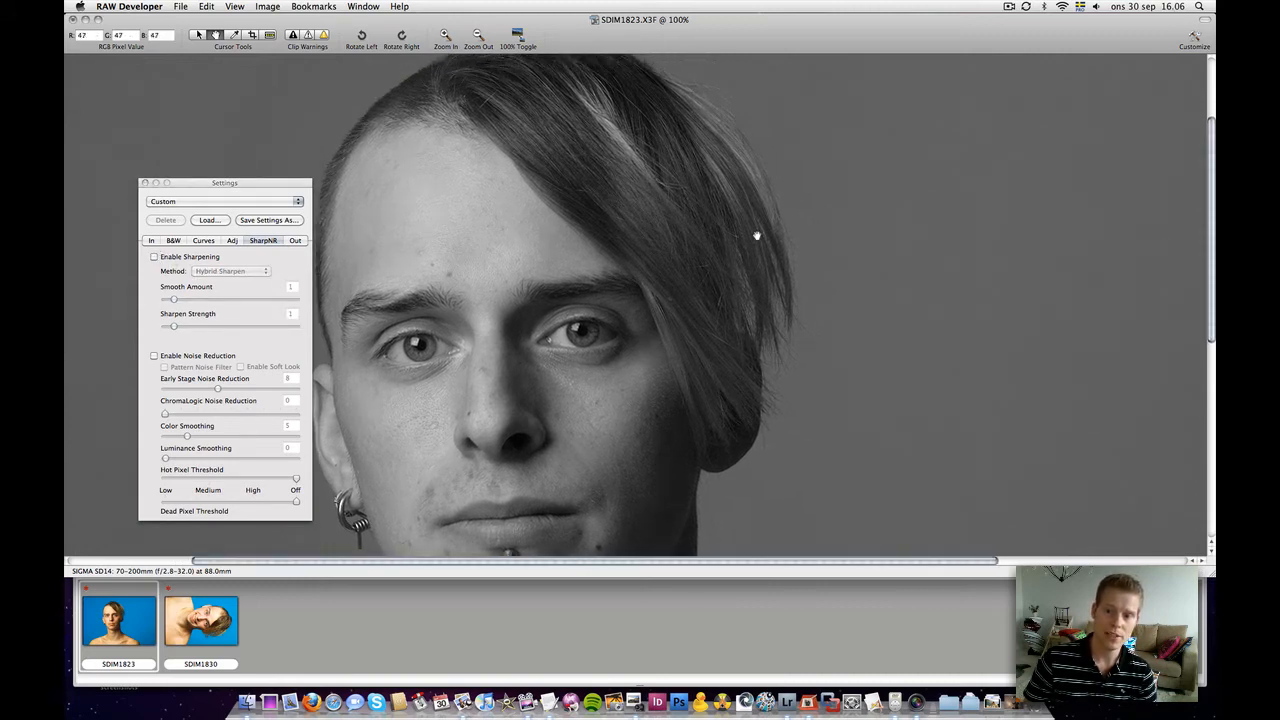
left_click(445, 46)
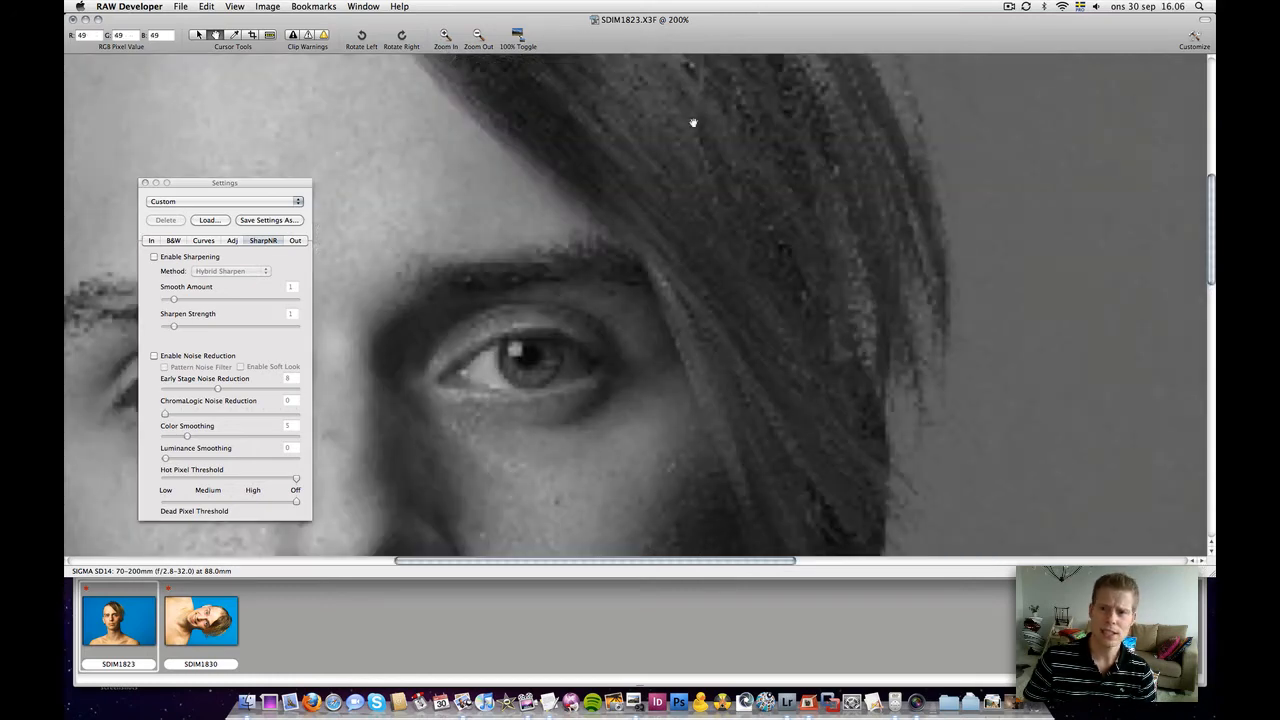
left_click_drag(679, 135, 549, 206)
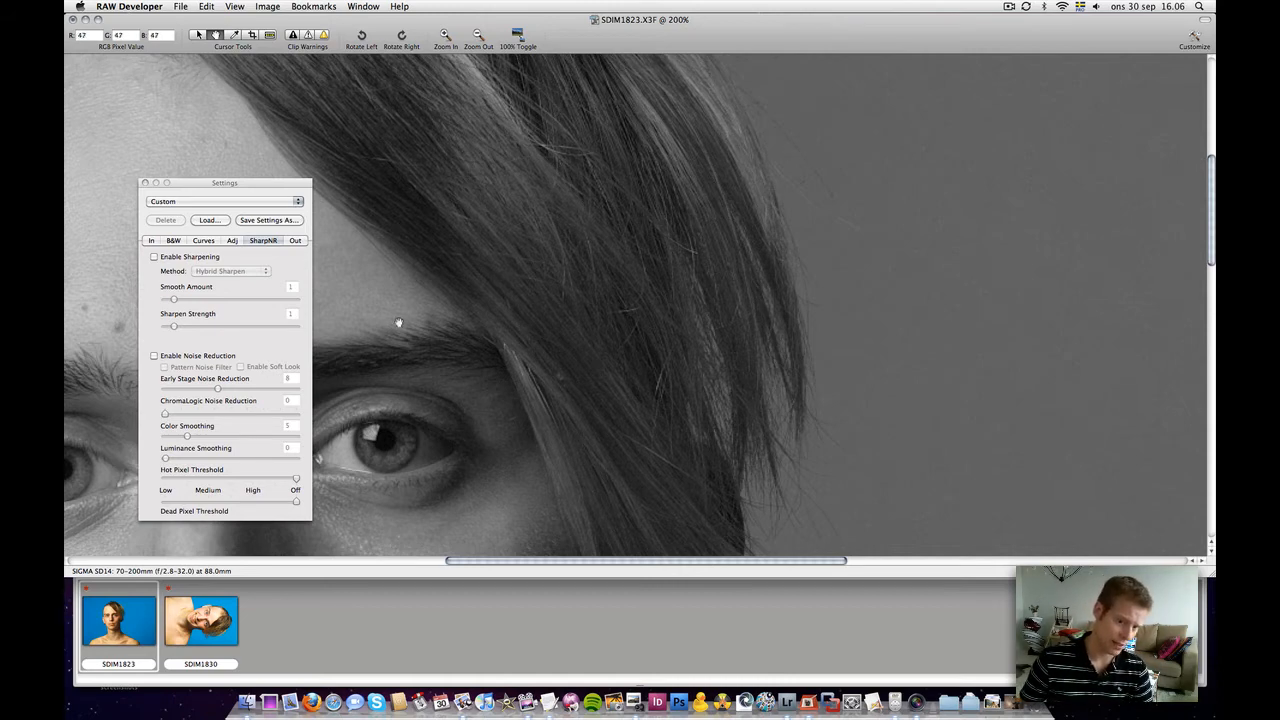
left_click(202, 357)
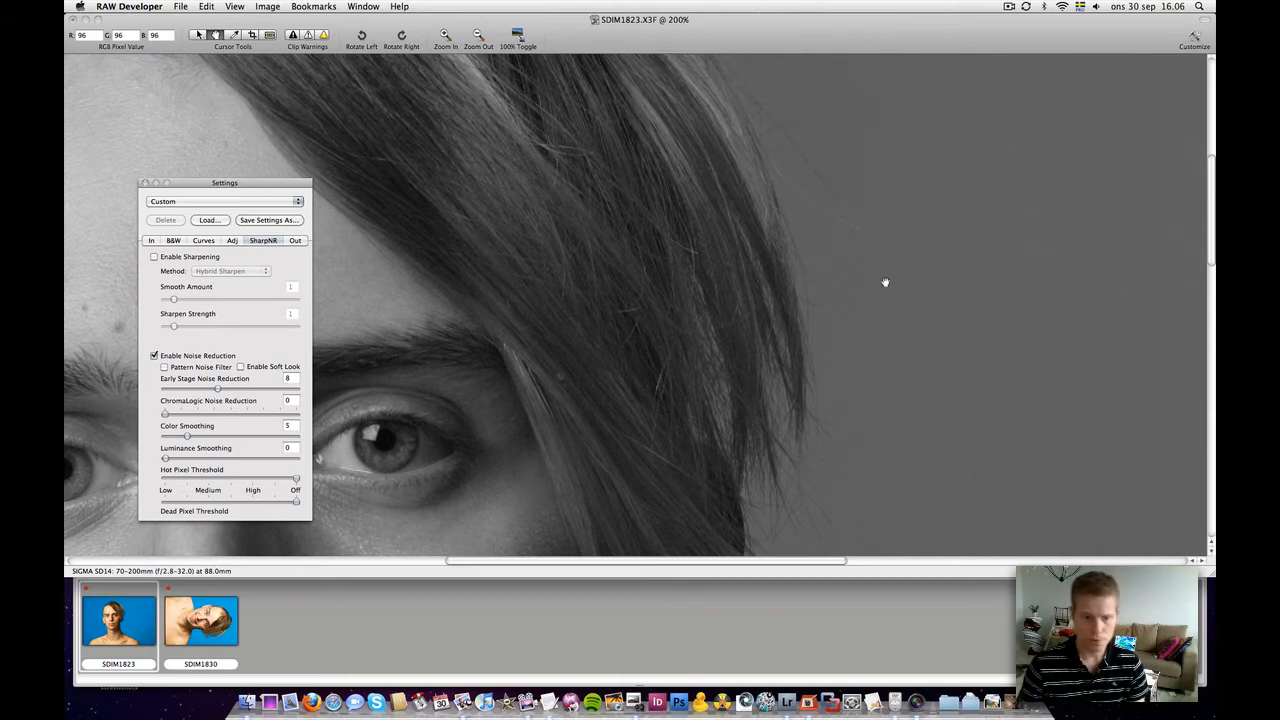
left_click(224, 357)
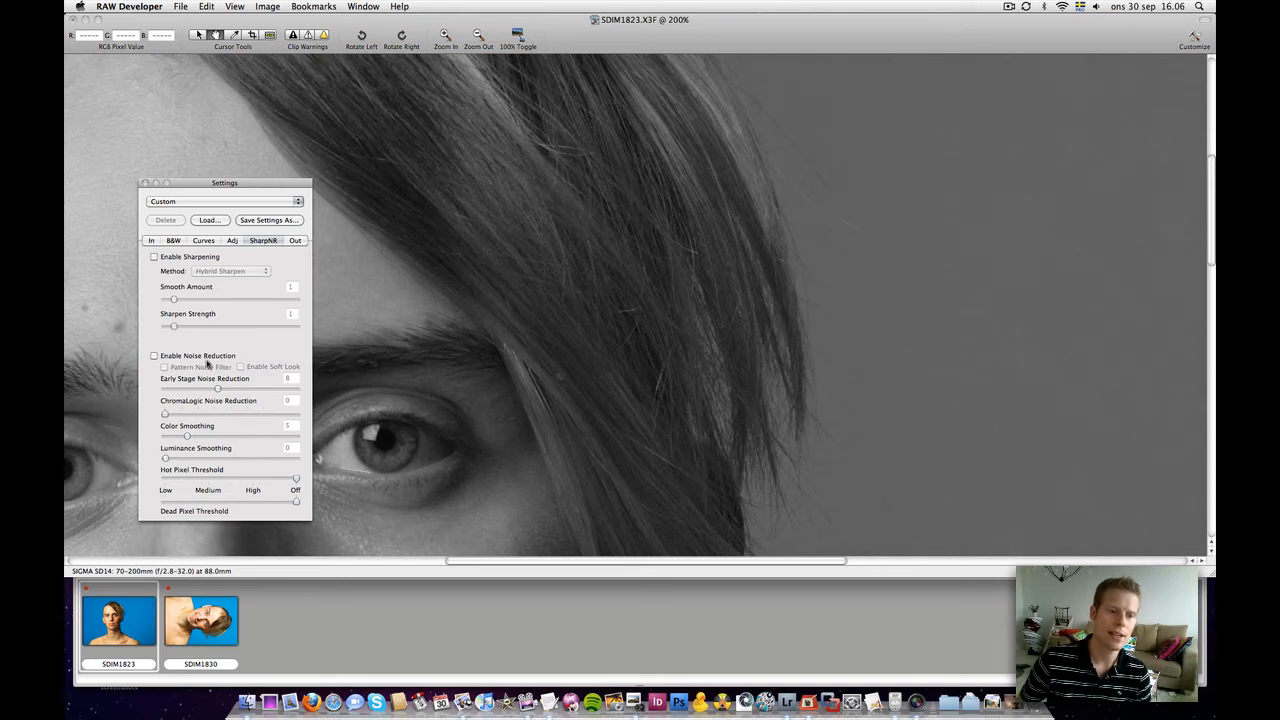
Enable sharpening with the Hybrid Sharpen method and check the hair at 200% and the face at 100%.
left_click(155, 258)
left_click_drag(431, 200, 557, 254)
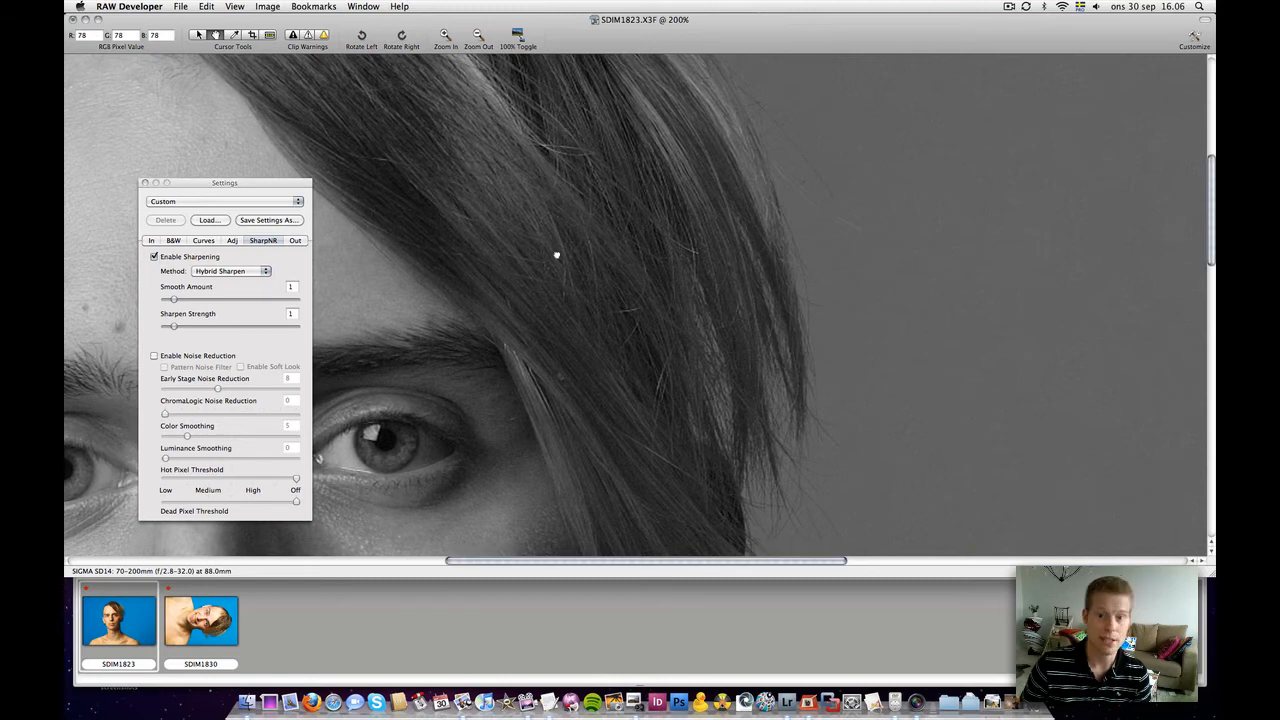
left_click(480, 38)
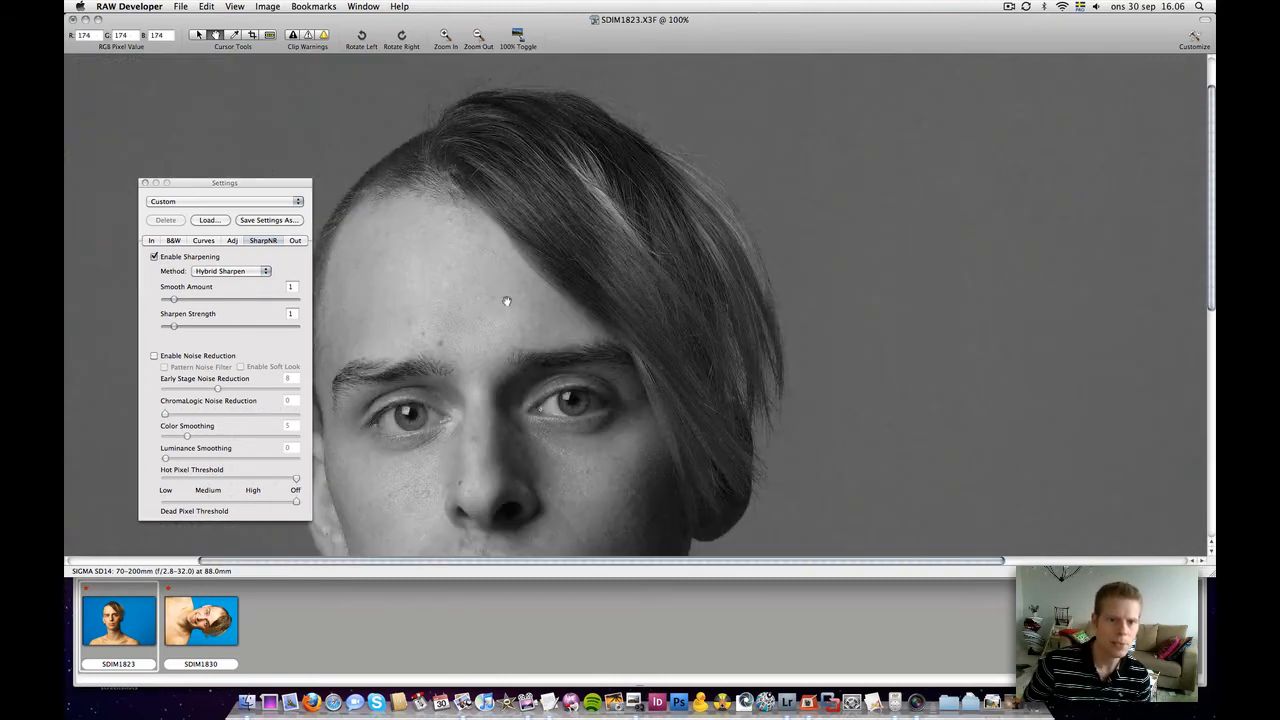
left_click_drag(497, 409, 522, 388)
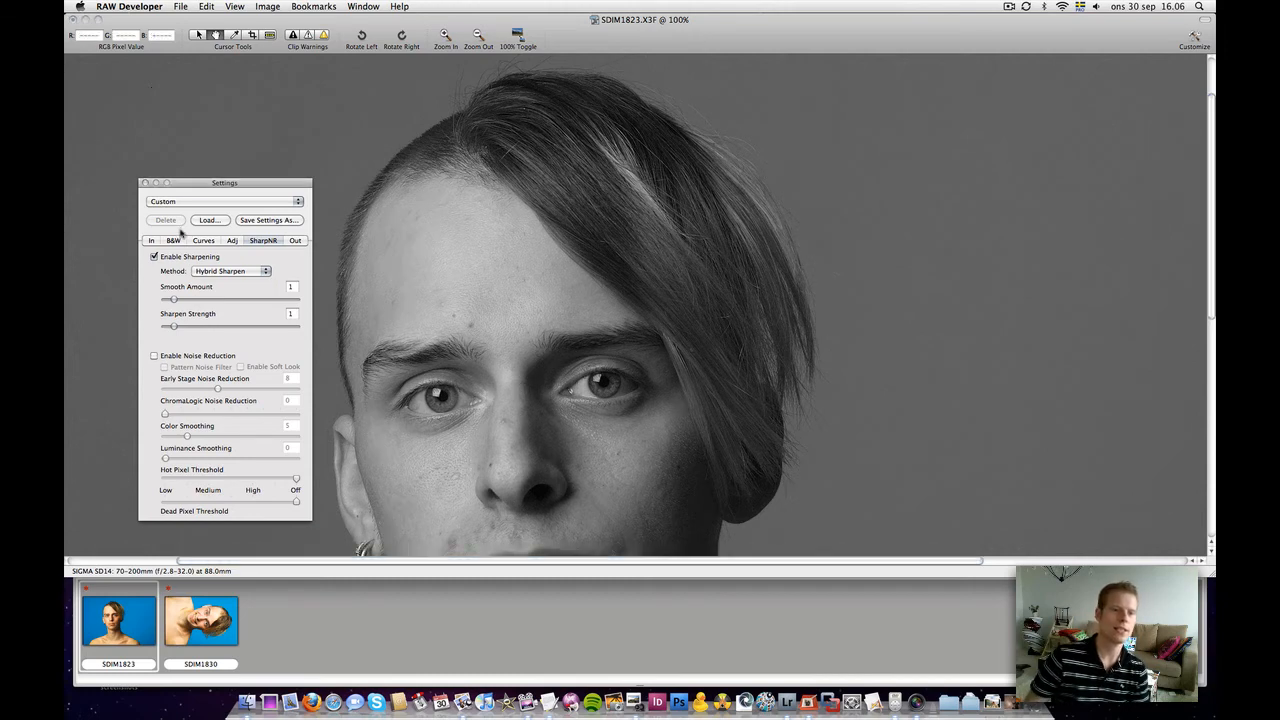
Set the portrait's exposure to +0.33 and Shadow Fine Tune to -9 in the input settings.
left_click(151, 241)
left_click_drag(232, 289, 217, 314)
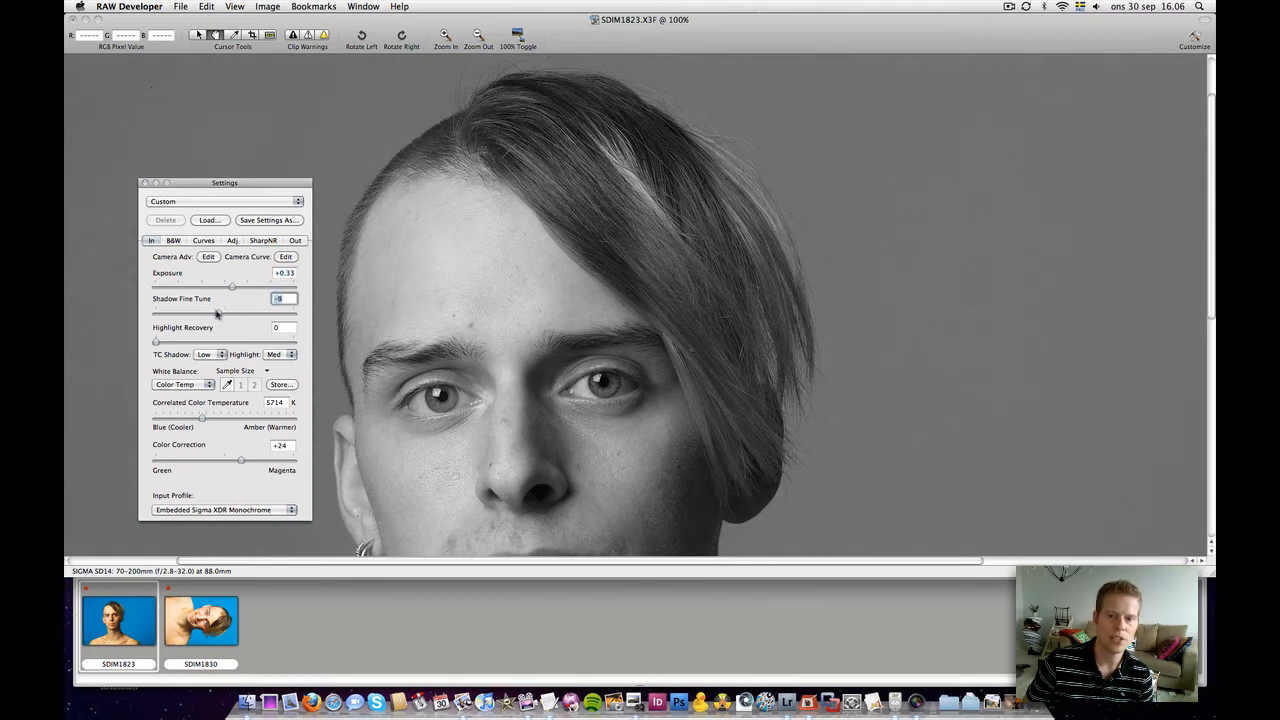
left_click_drag(524, 416, 525, 372)
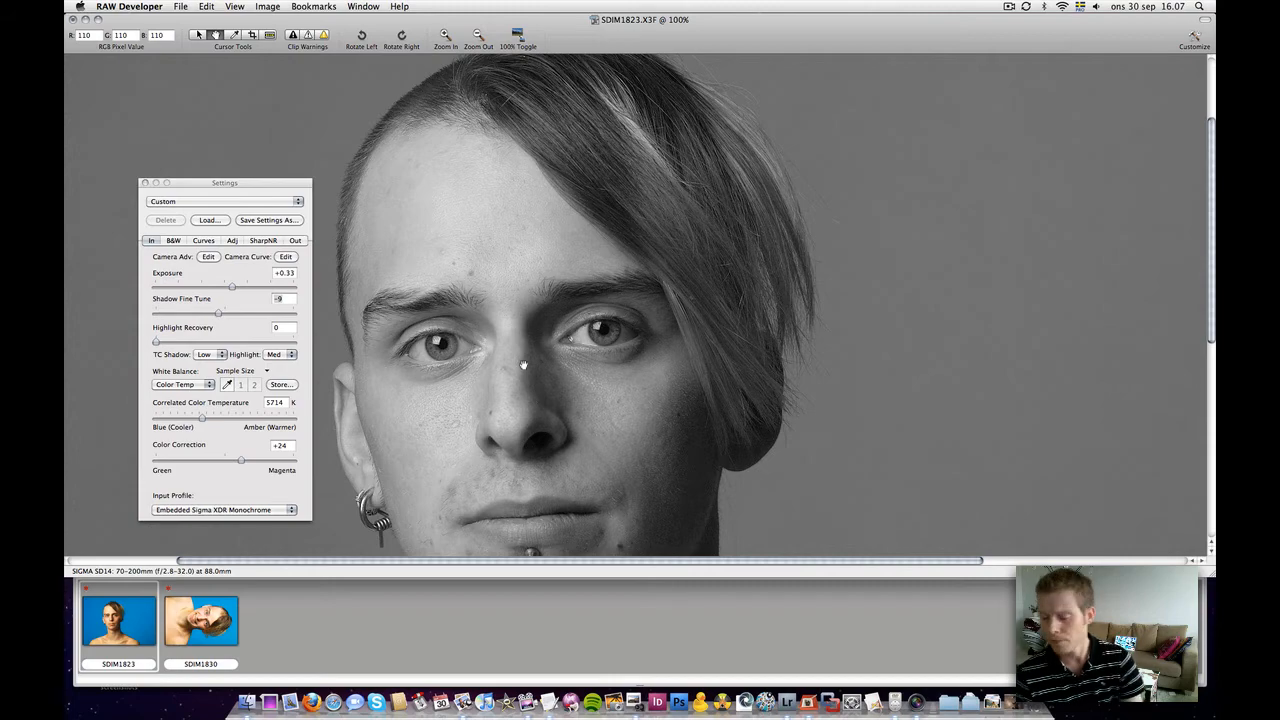
Switch to Aperture and select the black-and-white image SDIM1823 - Version 2.
key("ctrl+Right")
key("ctrl+Right")
key("ctrl+Right")
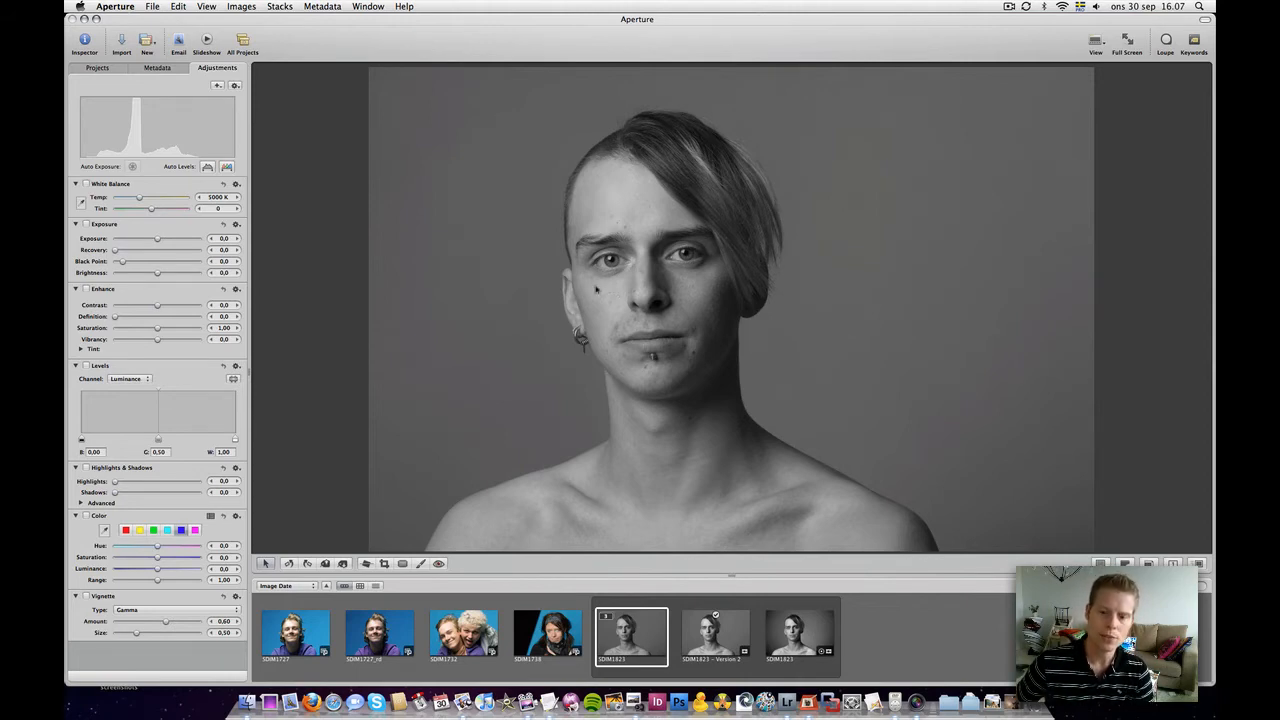
left_click(719, 655)
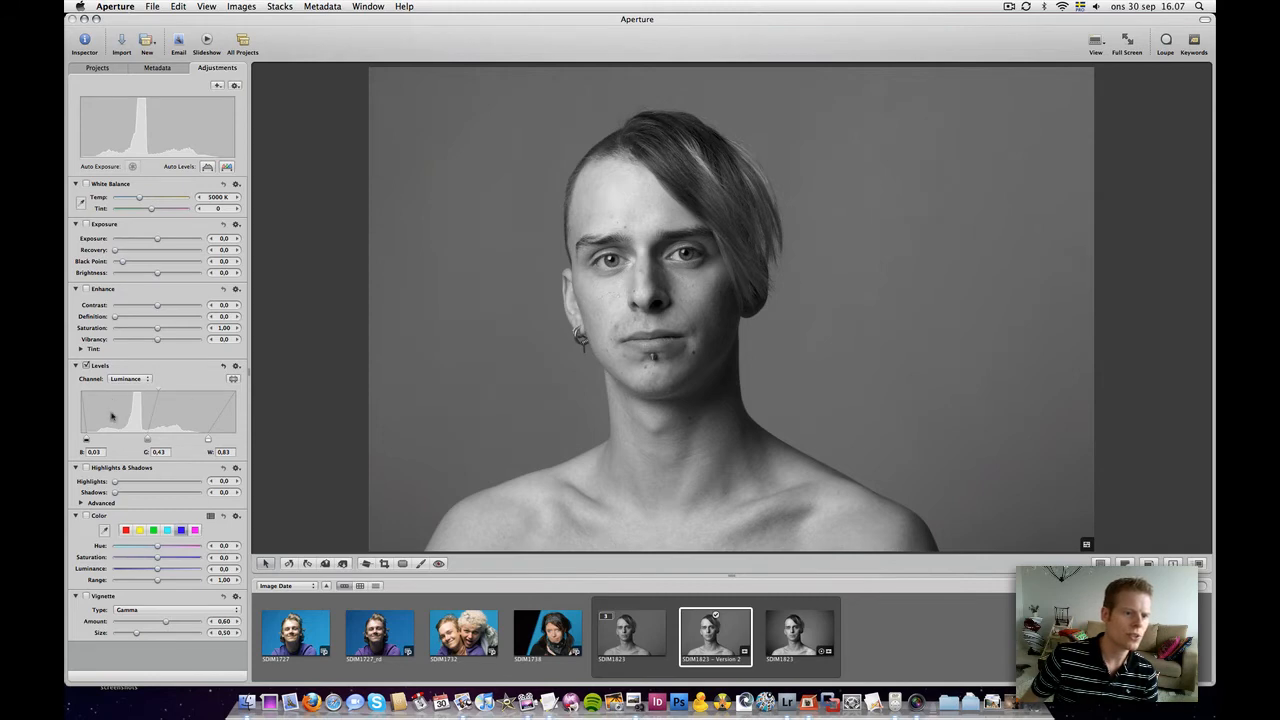
Try auto levels on the version, and set its luminance levels to black 0.03, gray 0.44 and white 0.80.
mouse_move(210, 447)
left_mouse_down()
mouse_move(222, 443)
mouse_move(203, 443)
left_mouse_up()
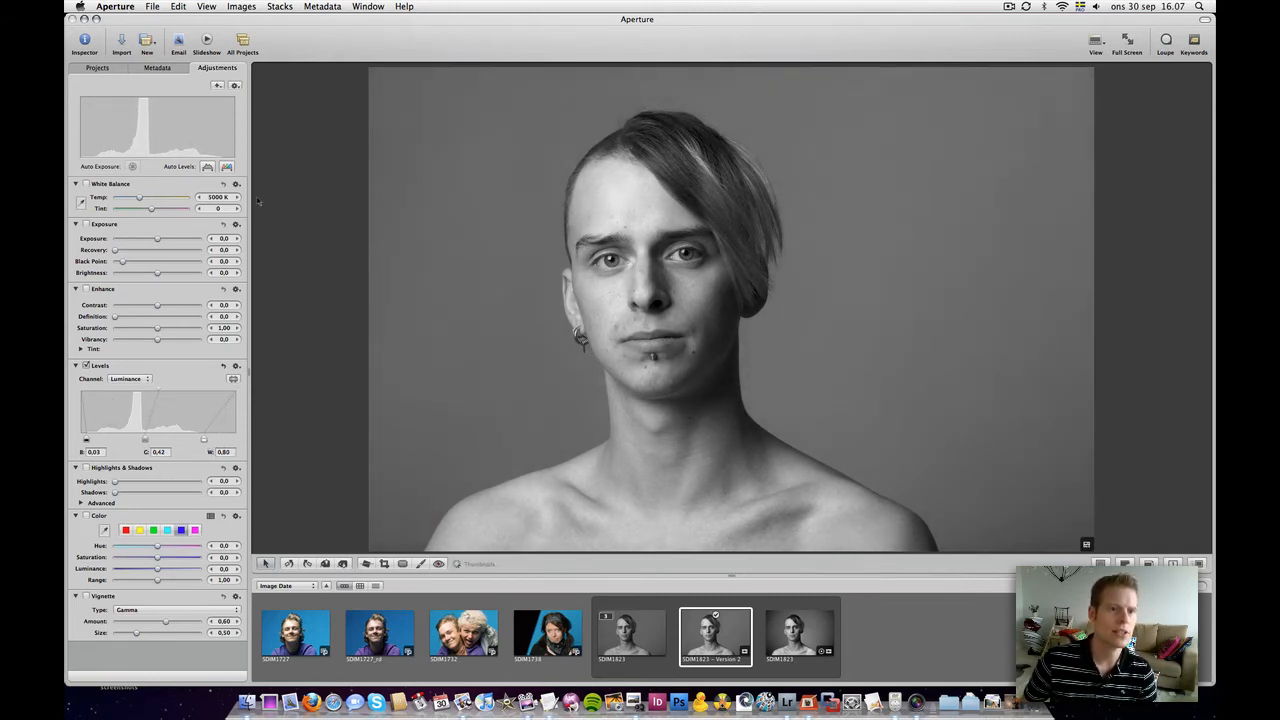
left_click(208, 167)
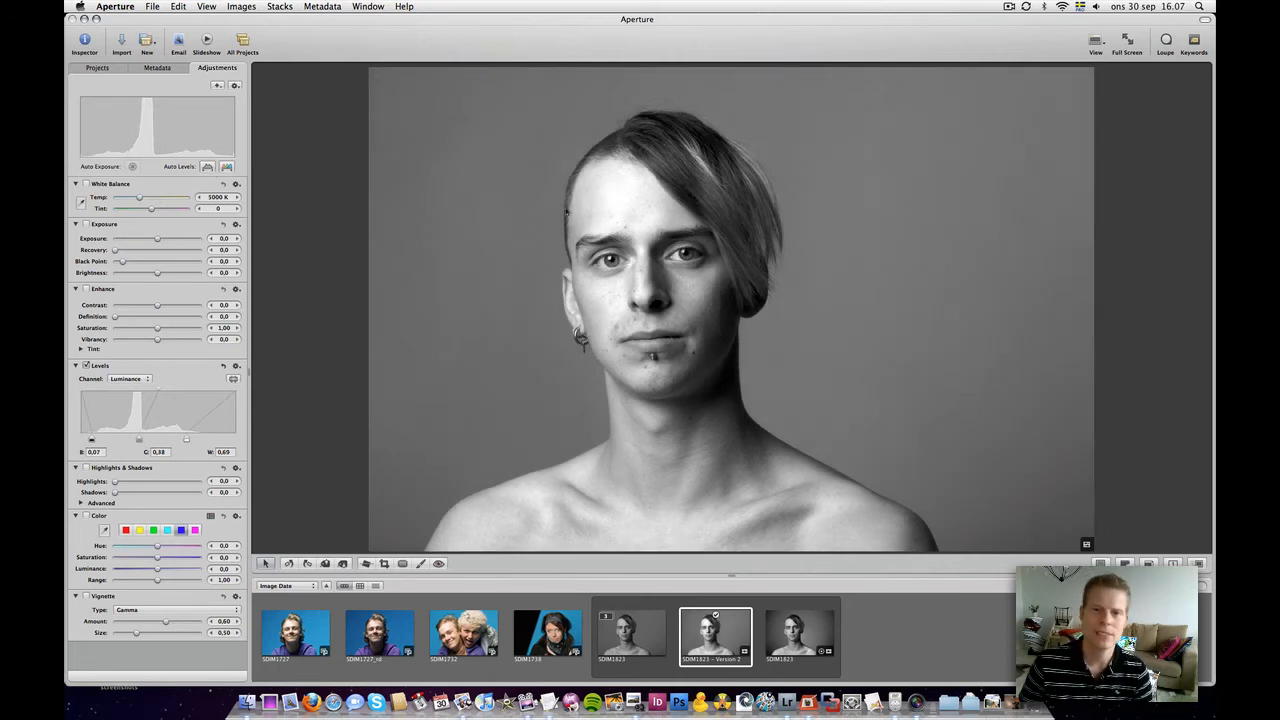
left_click_drag(187, 441, 200, 441)
left_click_drag(91, 441, 206, 442)
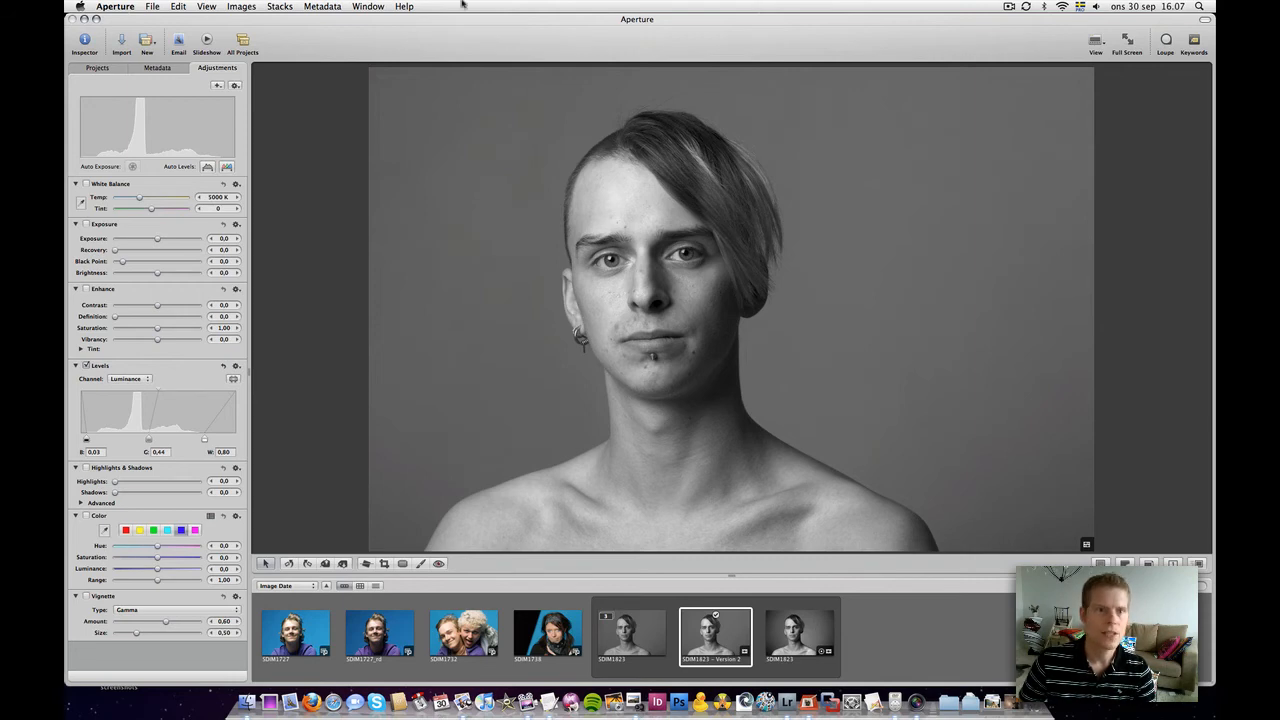
Open the adjusted version in the Viveza plug-in and inspect the hair and face at 100%.
left_click(244, 7)
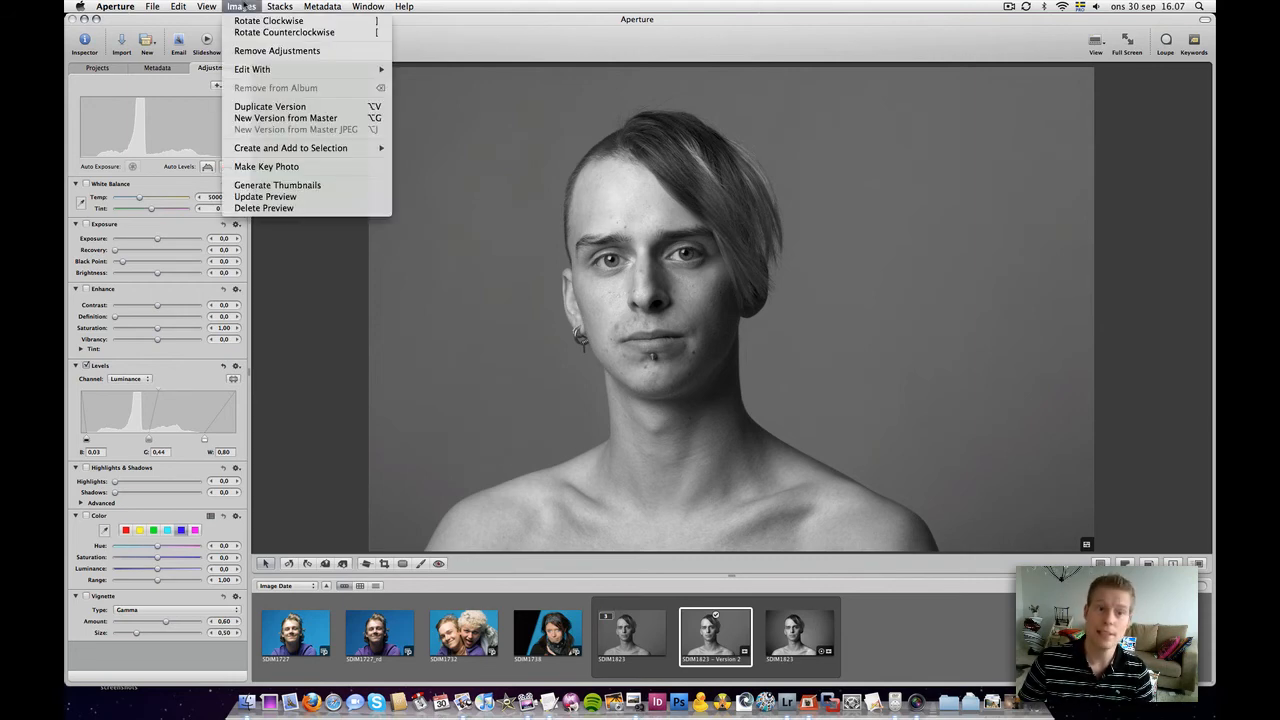
mouse_move(265, 70)
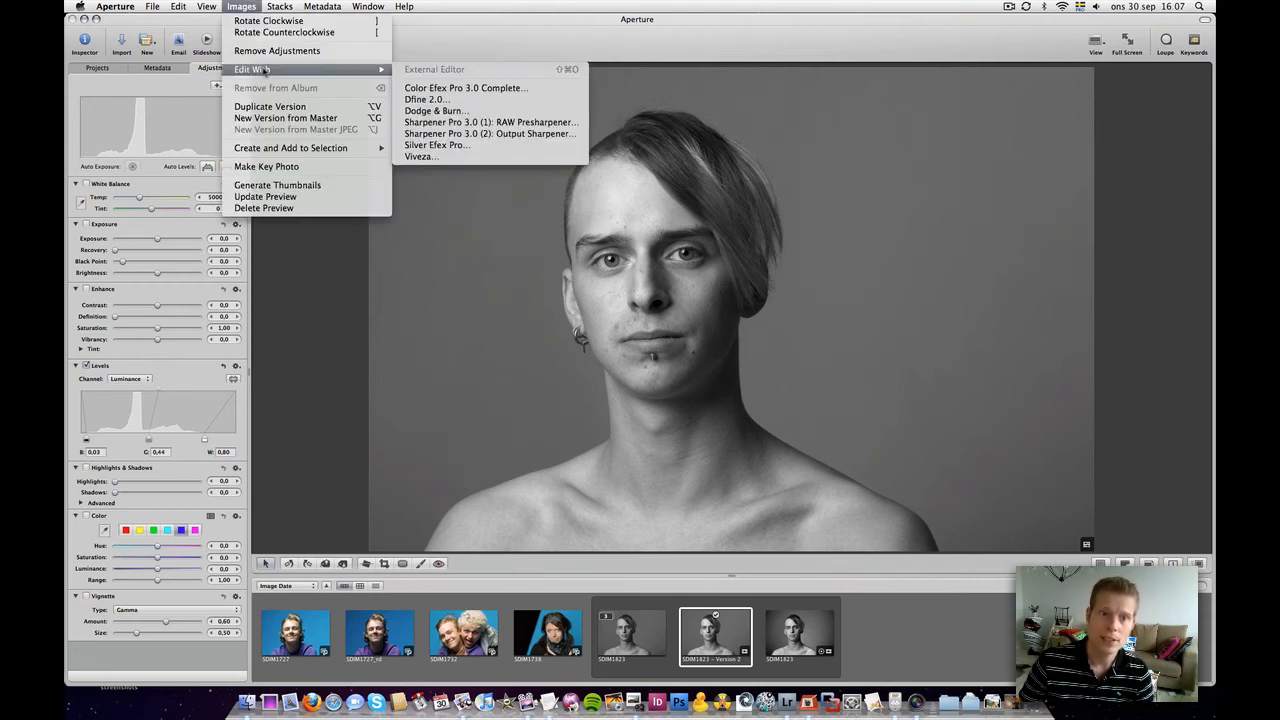
left_click(437, 158)
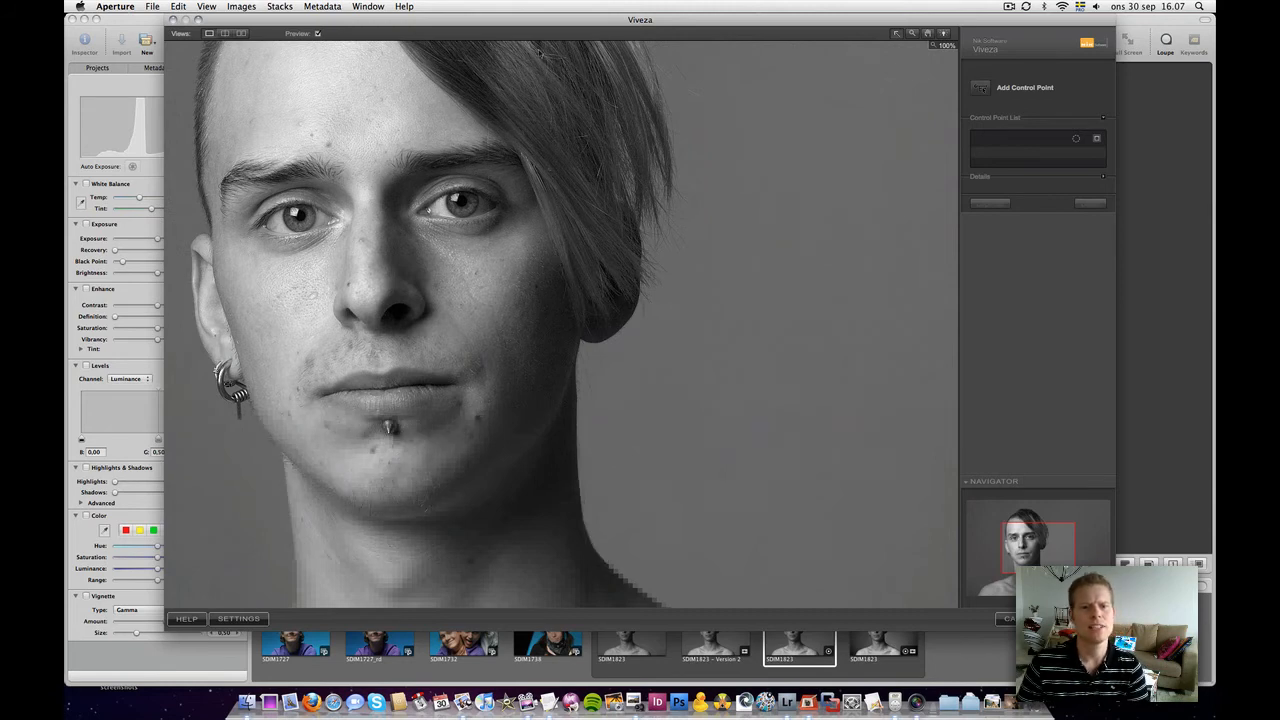
scroll(513, 143, "up", 5)
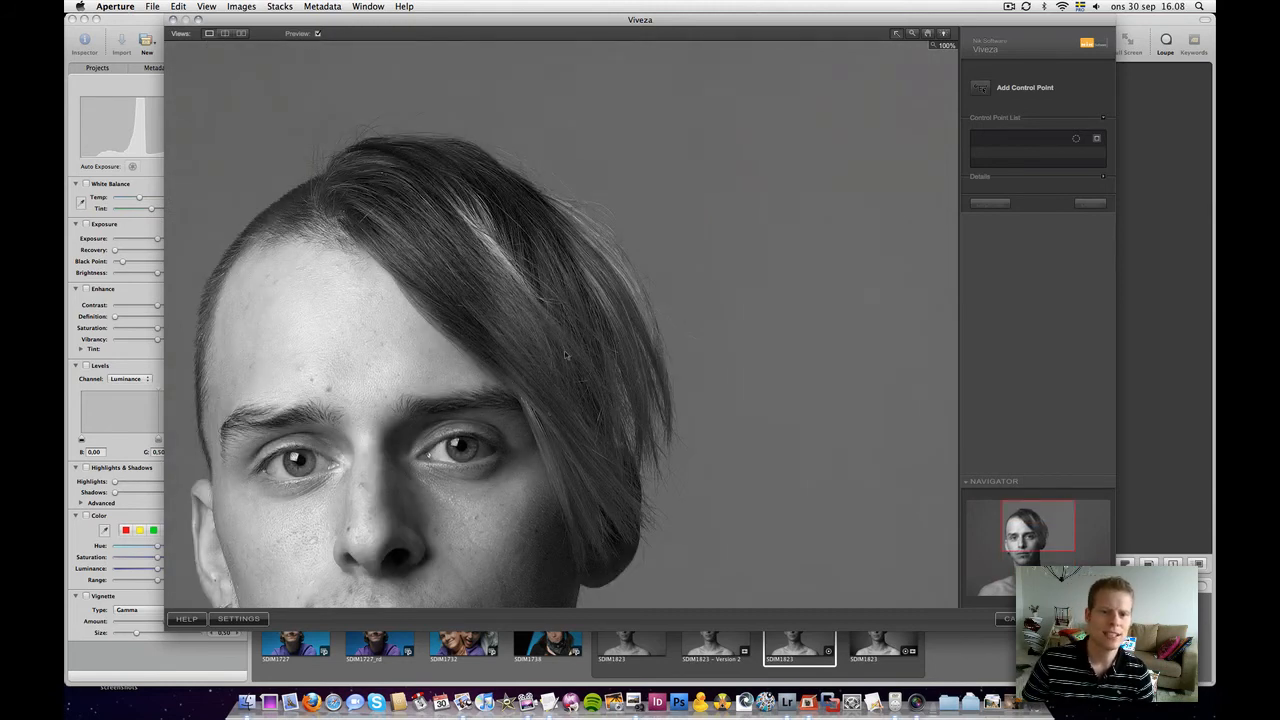
scroll(518, 330, "down", 5)
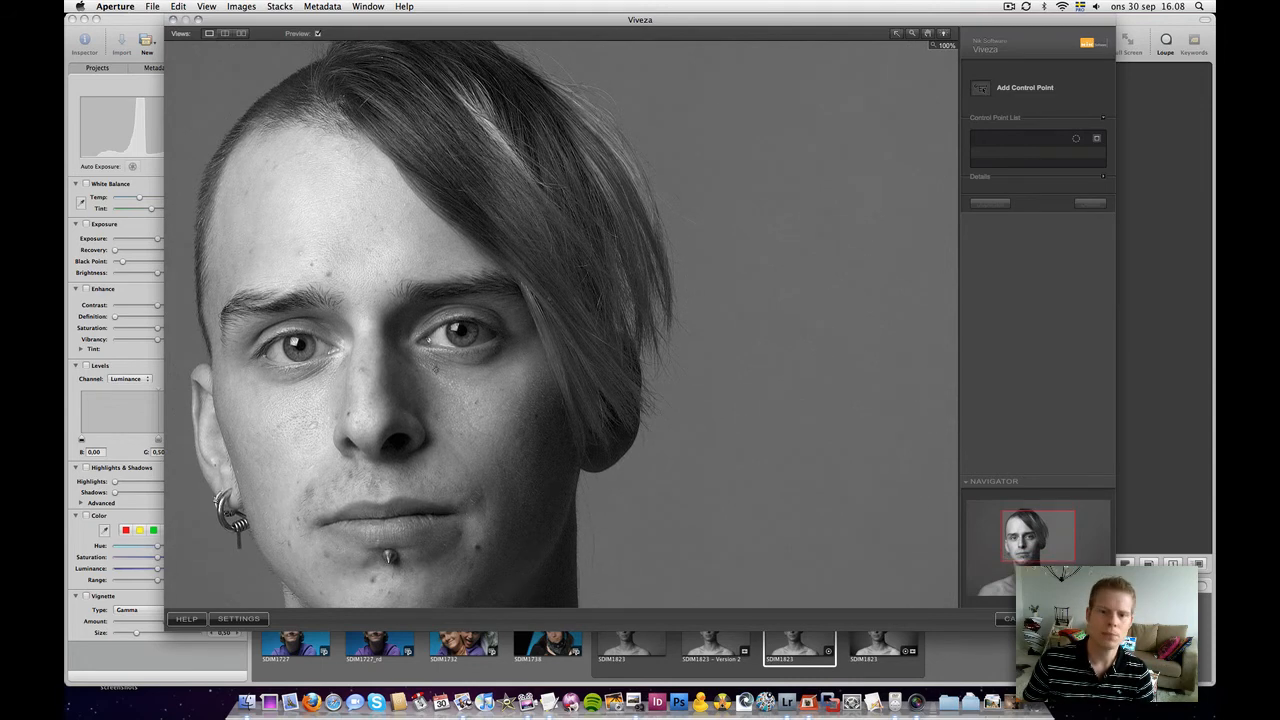
scroll(436, 370, "down", 2)
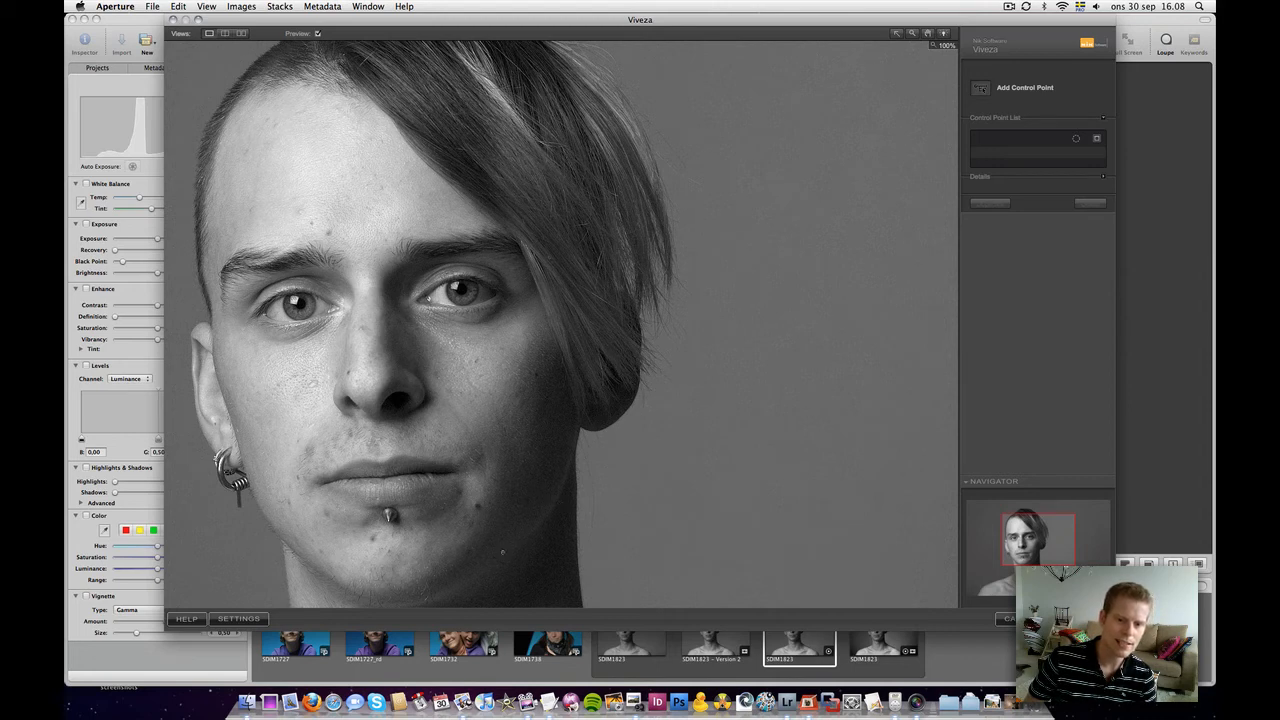
Add a control point on the shadowed jaw below the hair, raise its contrast and set its size to 15%.
left_click(559, 495)
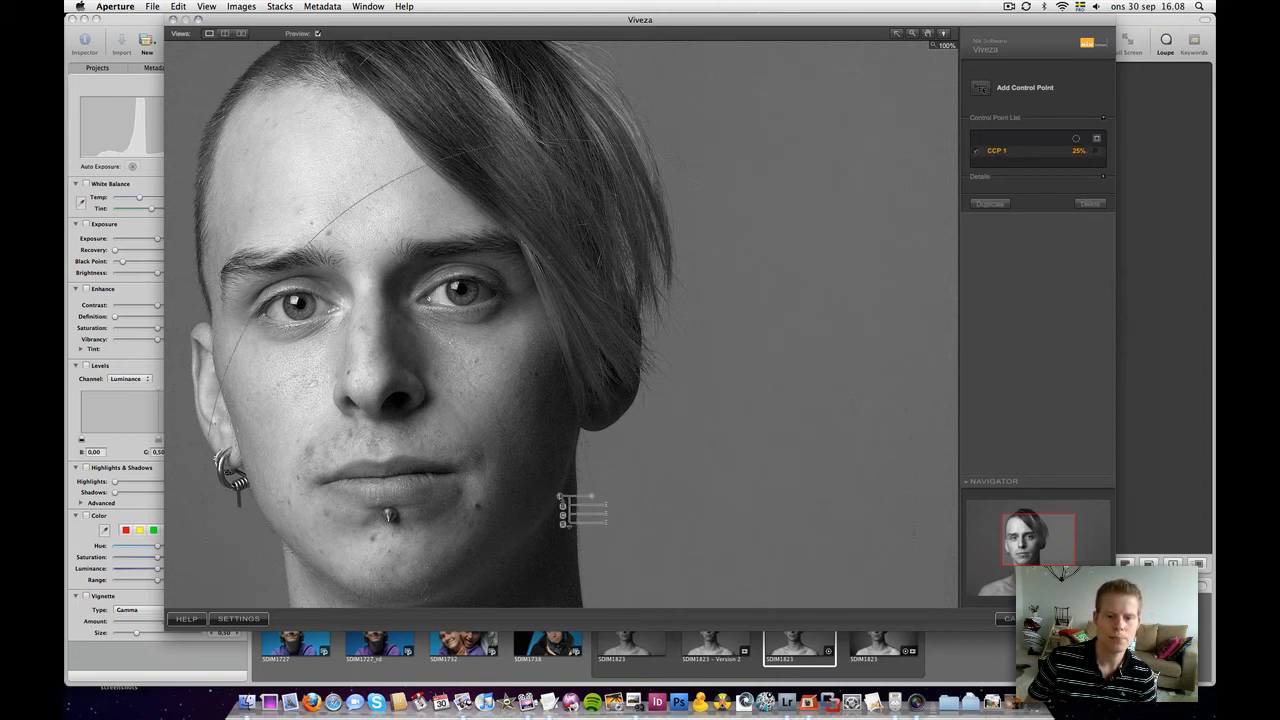
left_click_drag(592, 502, 618, 516)
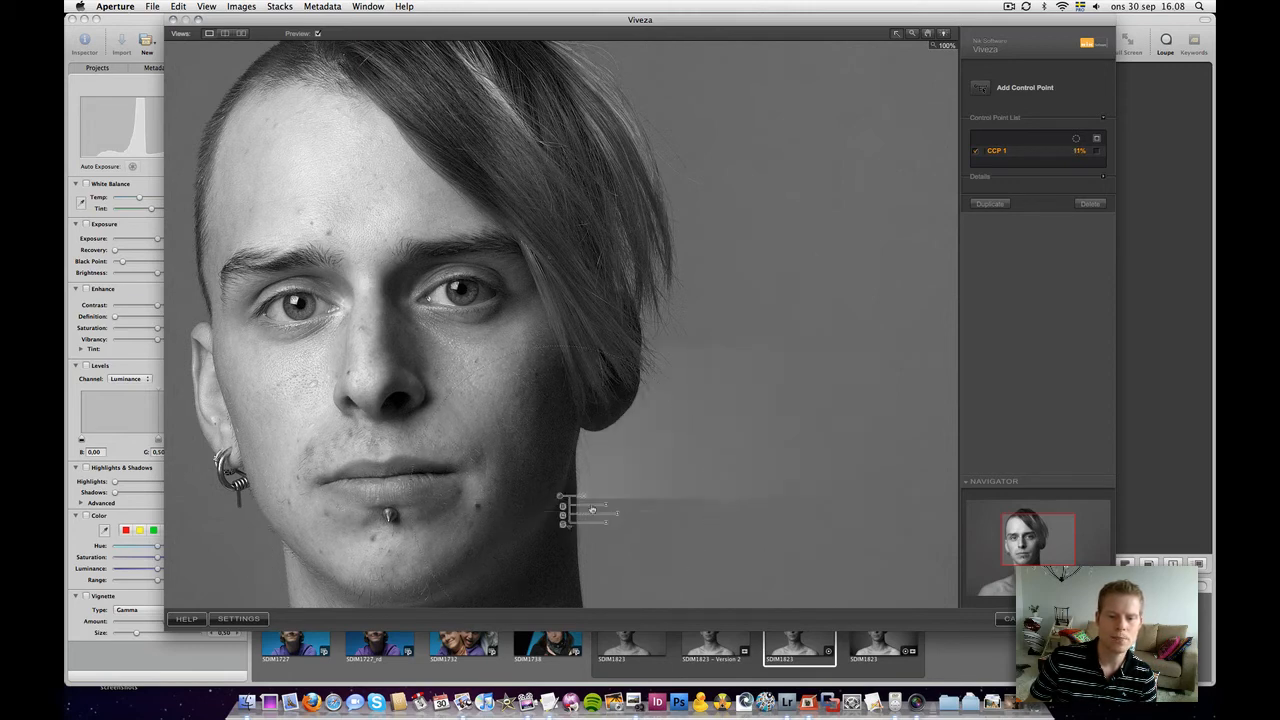
left_click_drag(604, 508, 587, 499)
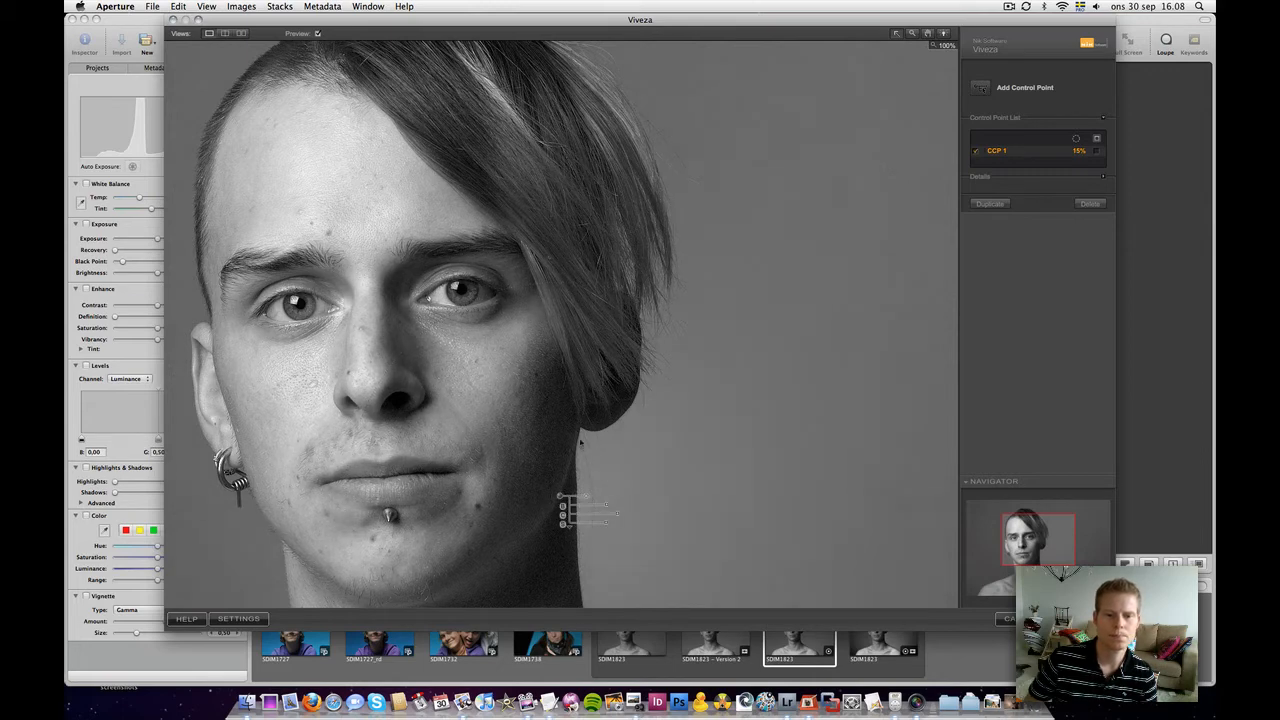
left_click(699, 455)
scroll(740, 434, "down", 4)
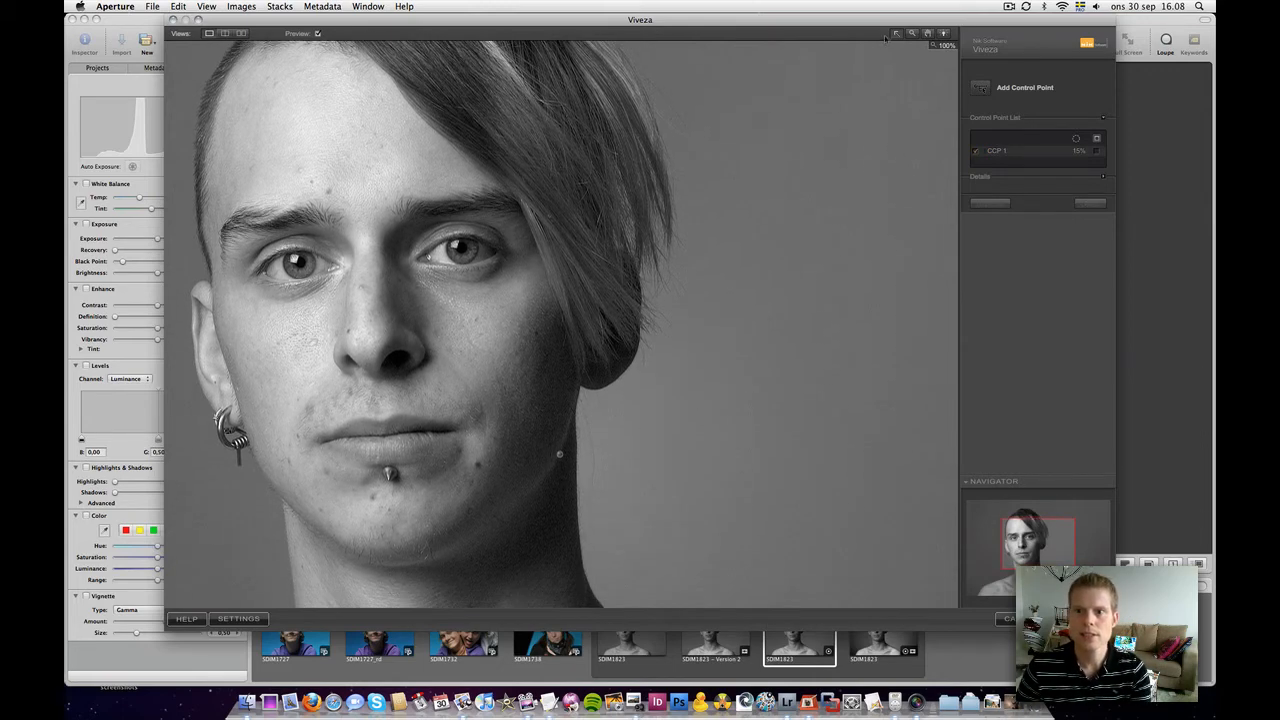
Show the whole portrait, add a control point on the shoulder edge below the long hair and raise its contrast slightly.
left_click(757, 380)
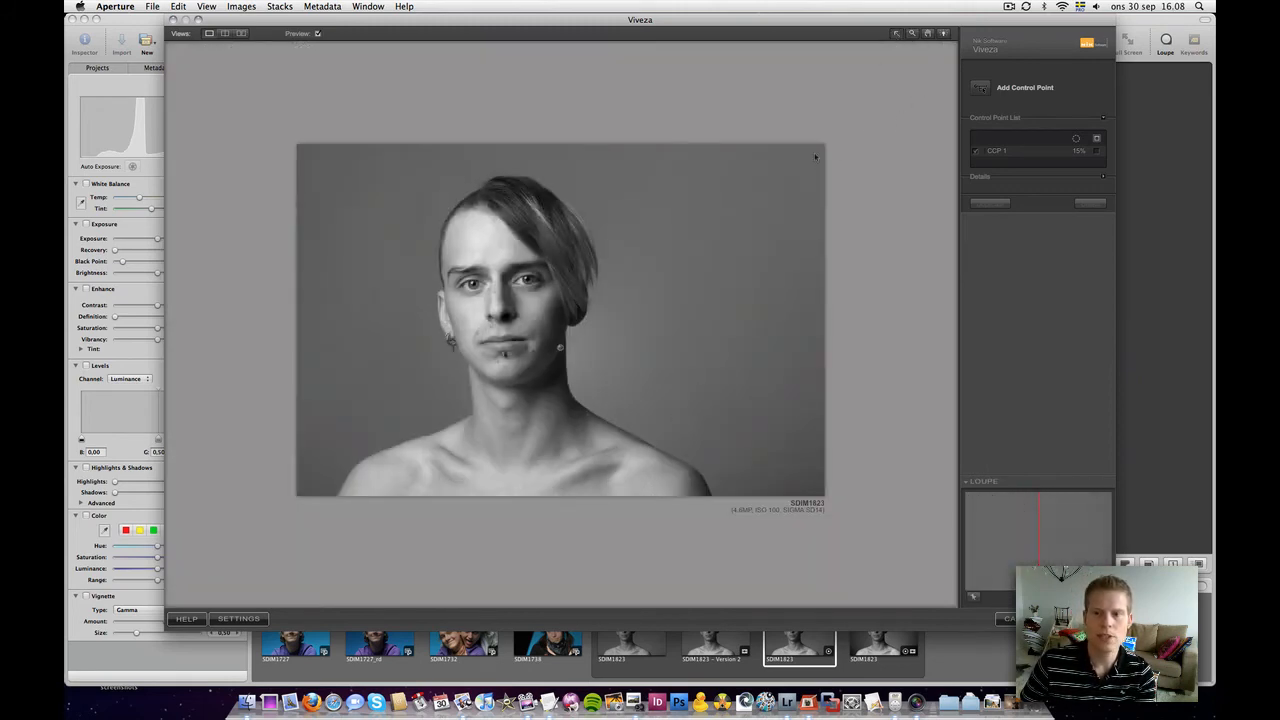
left_click(980, 89)
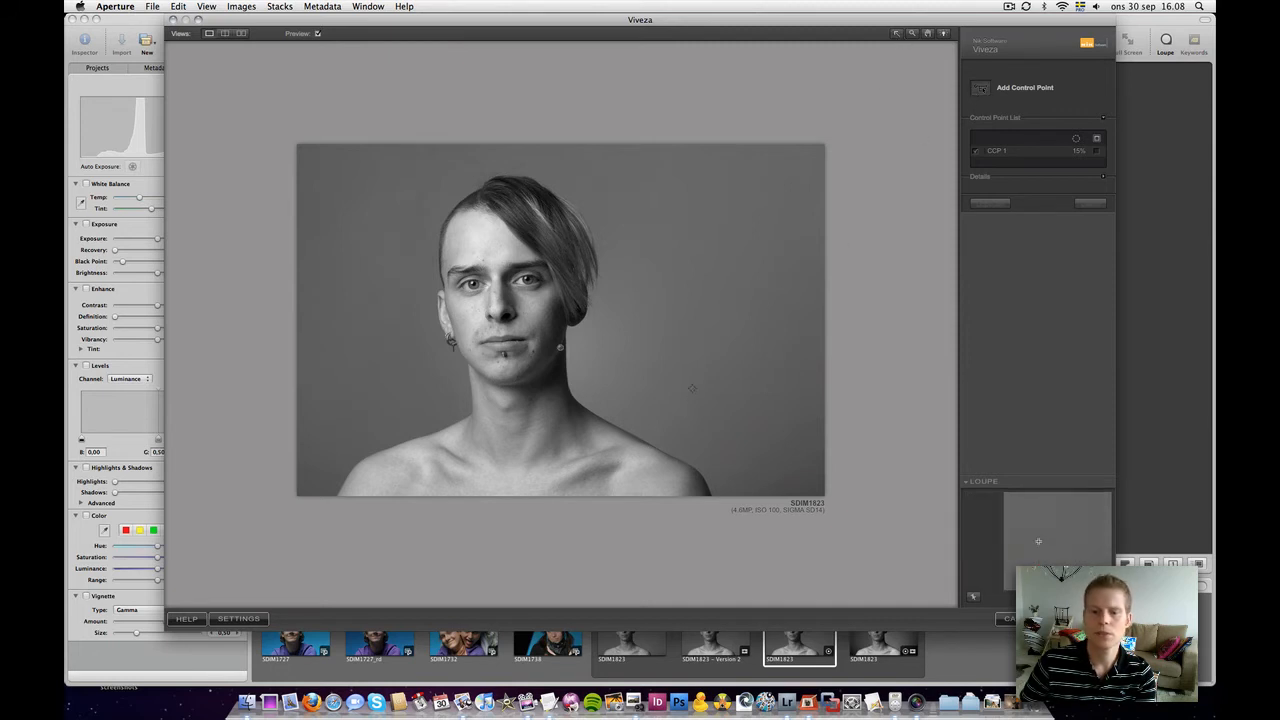
left_click(637, 438)
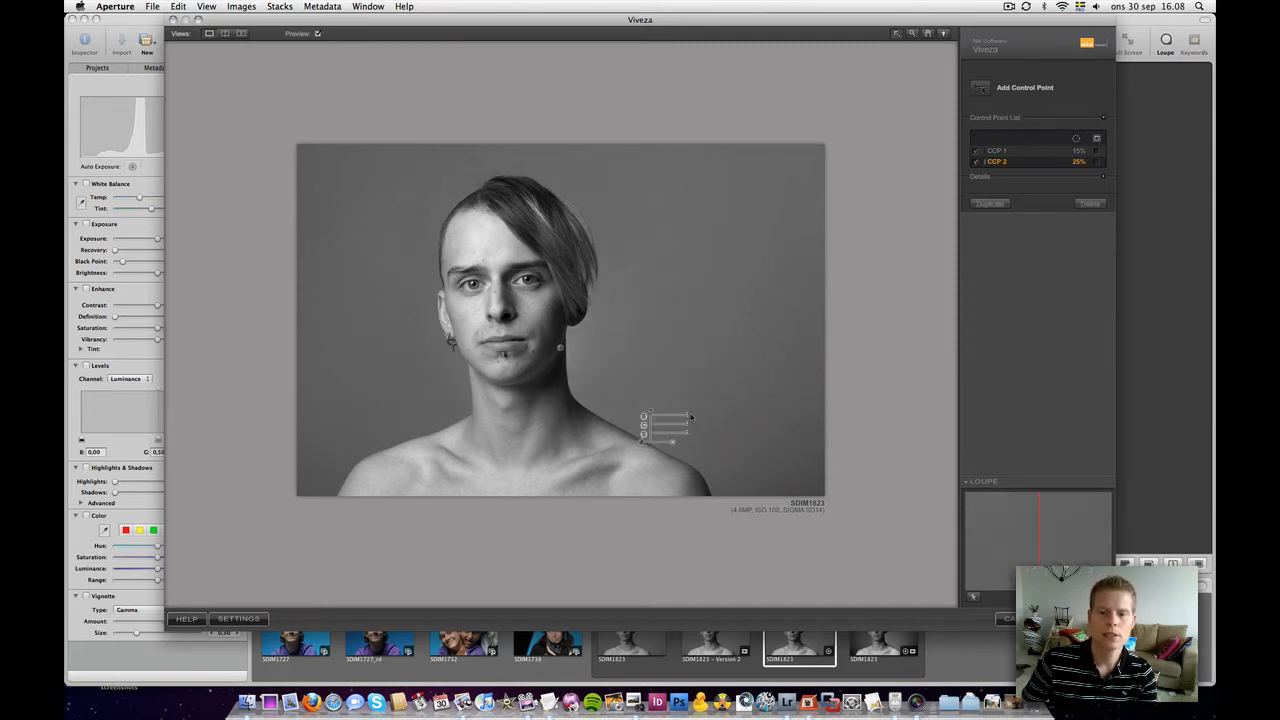
left_click_drag(690, 428, 703, 427)
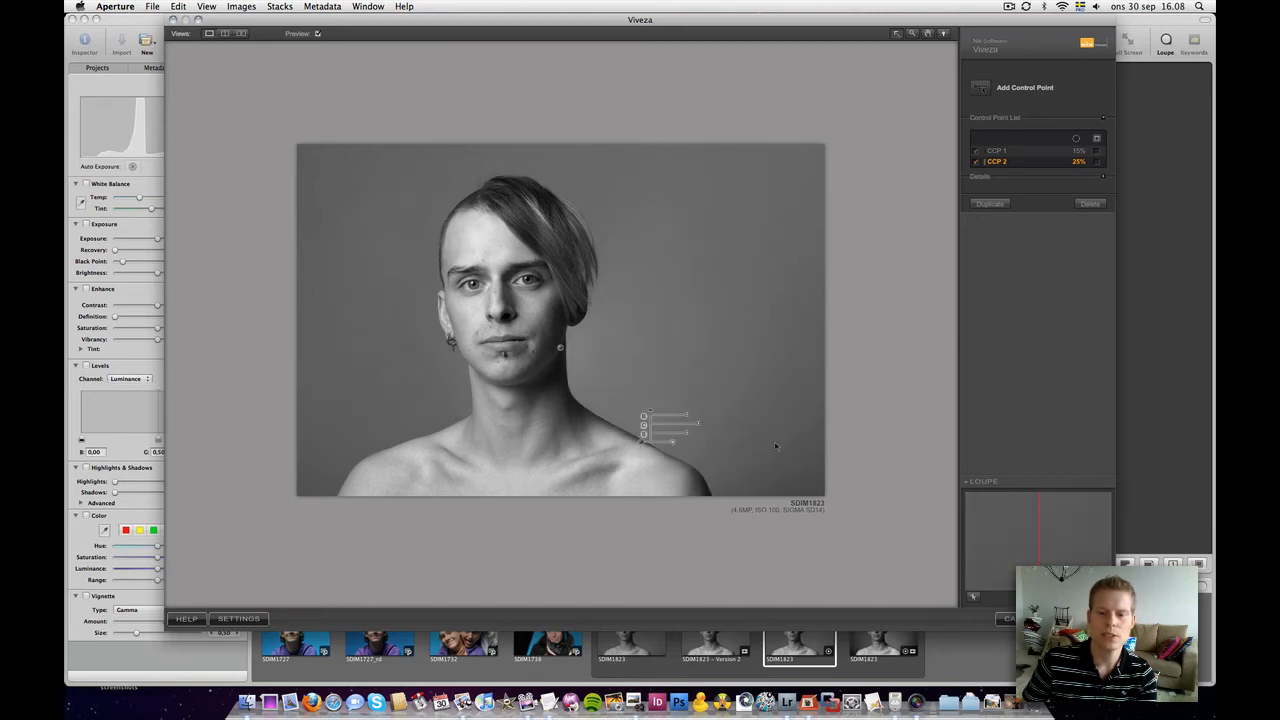
left_click(911, 130)
Add a control point at the outer edge of the opposite shoulder, raising its contrast and lowering its brightness slightly.
left_click(981, 89)
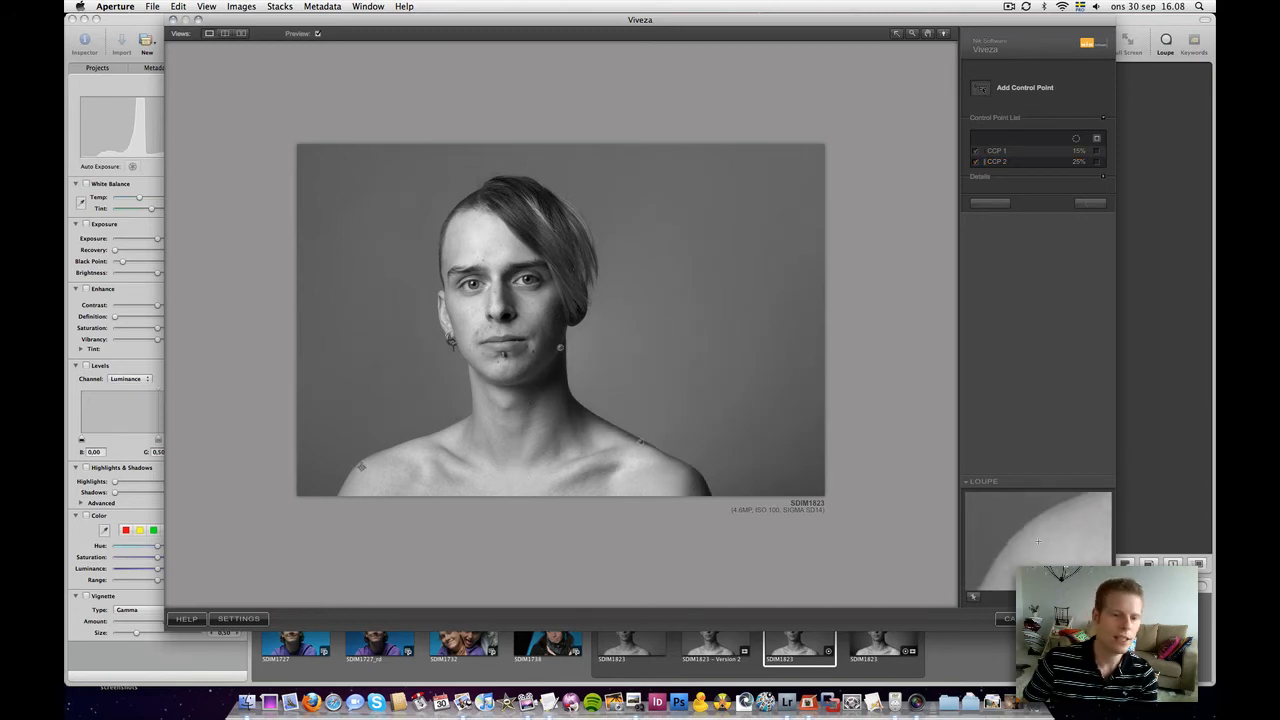
left_click(335, 488)
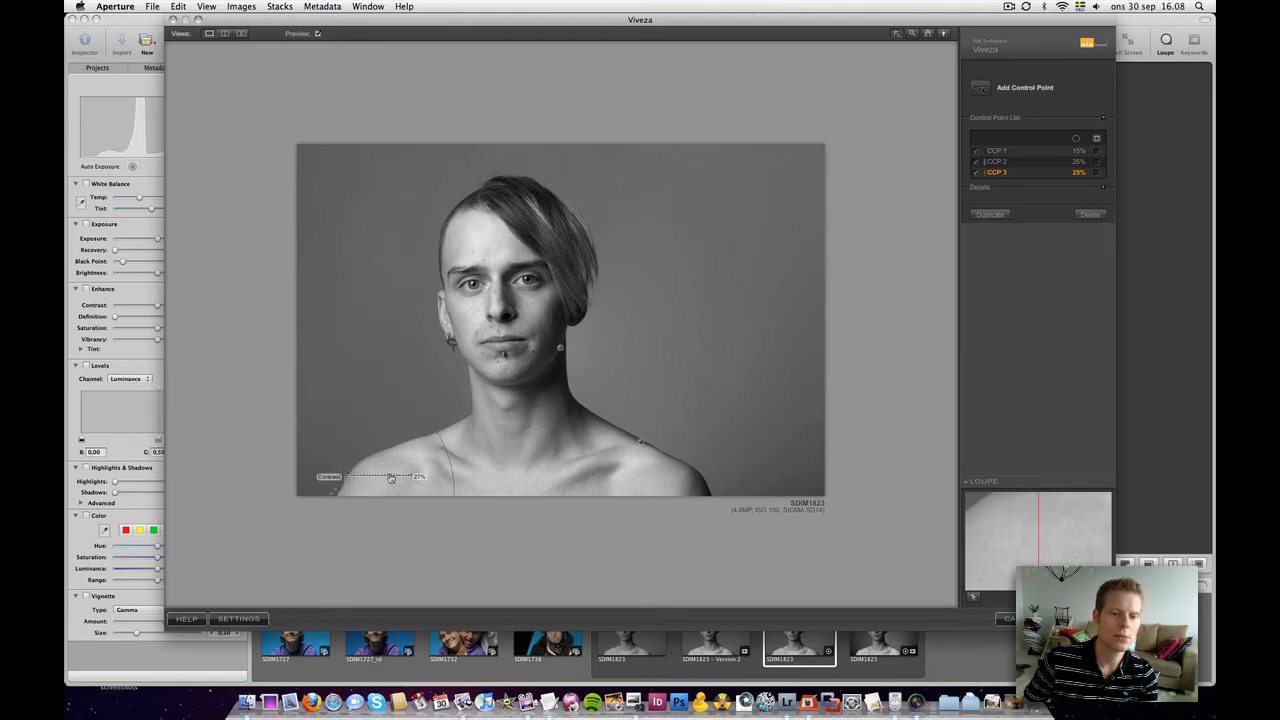
mouse_move(380, 468)
left_mouse_down()
mouse_move(420, 468)
mouse_move(376, 470)
left_mouse_up()
left_click(390, 476)
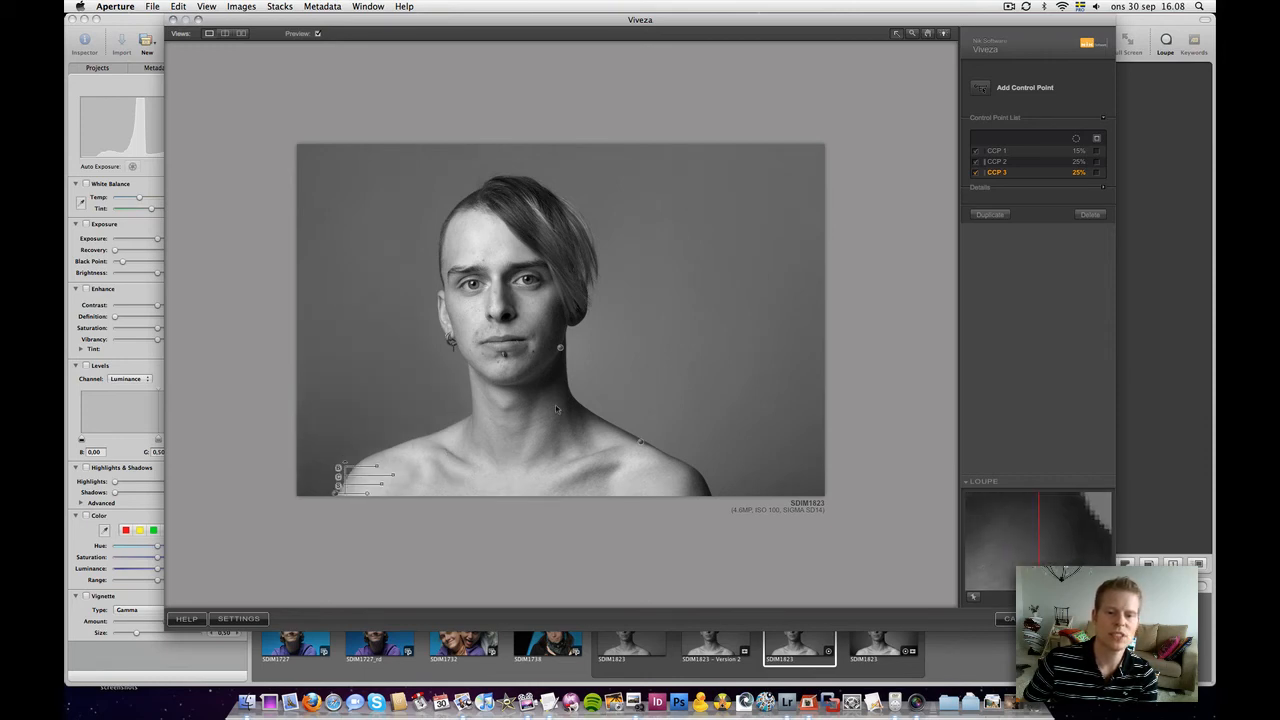
left_click(350, 449)
Add a control point on the nose, set its size to 7% and raise its contrast.
left_click(979, 87)
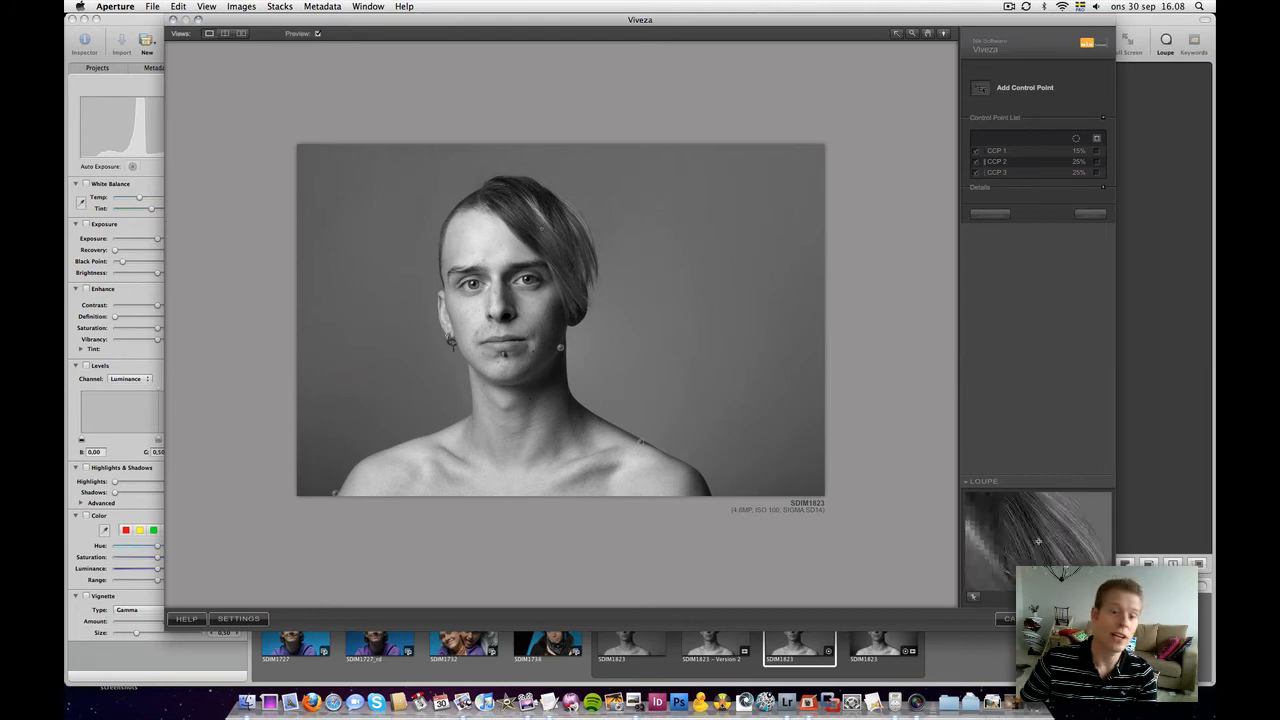
left_click(496, 297)
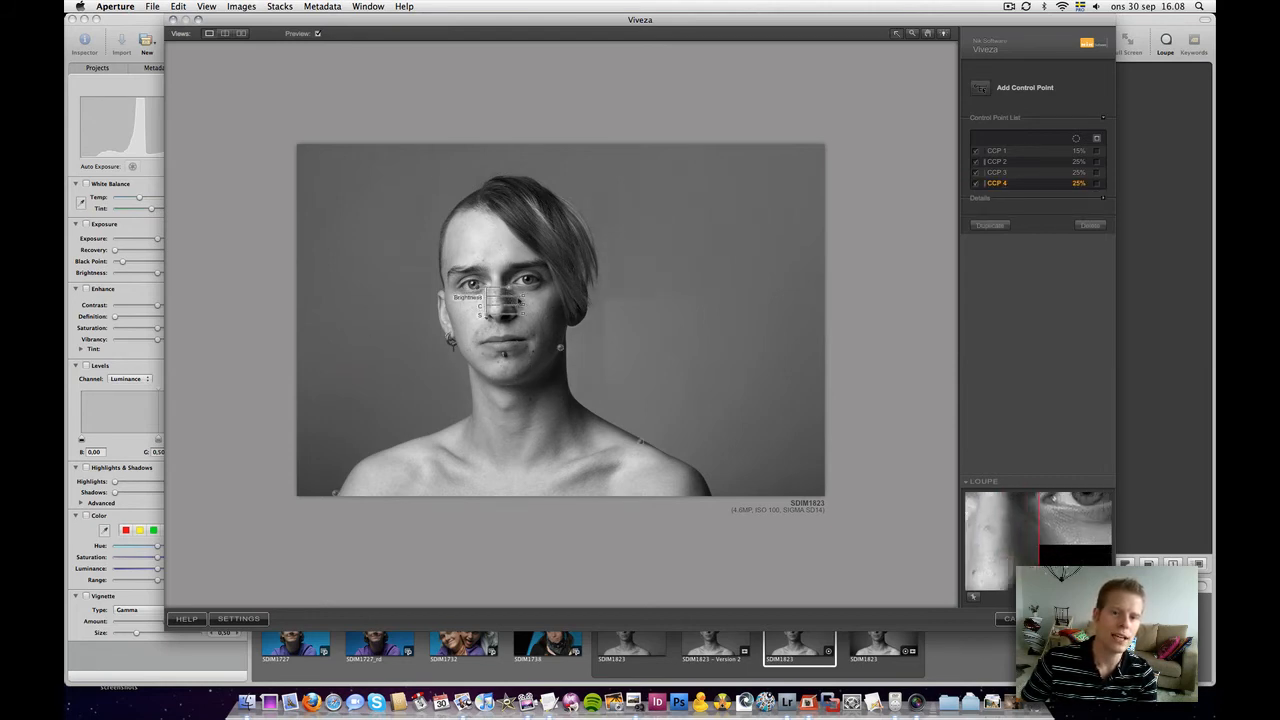
left_click_drag(508, 290, 500, 291)
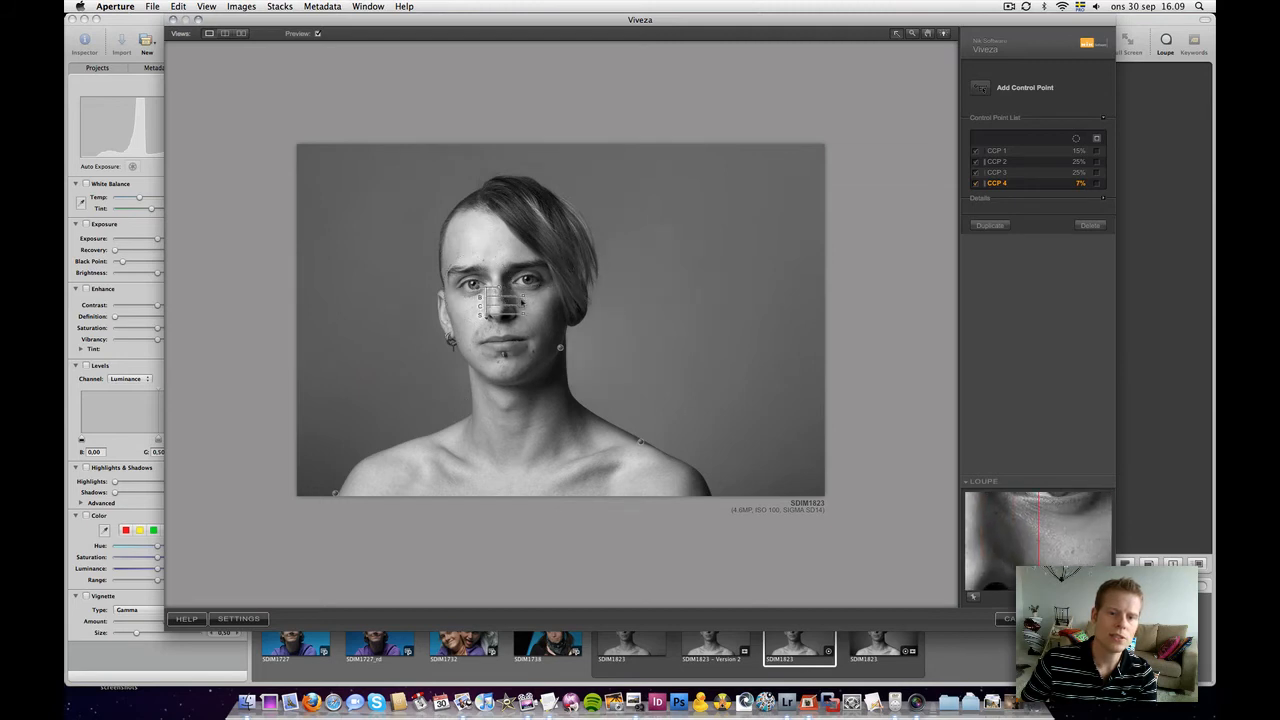
left_click_drag(528, 311, 532, 311)
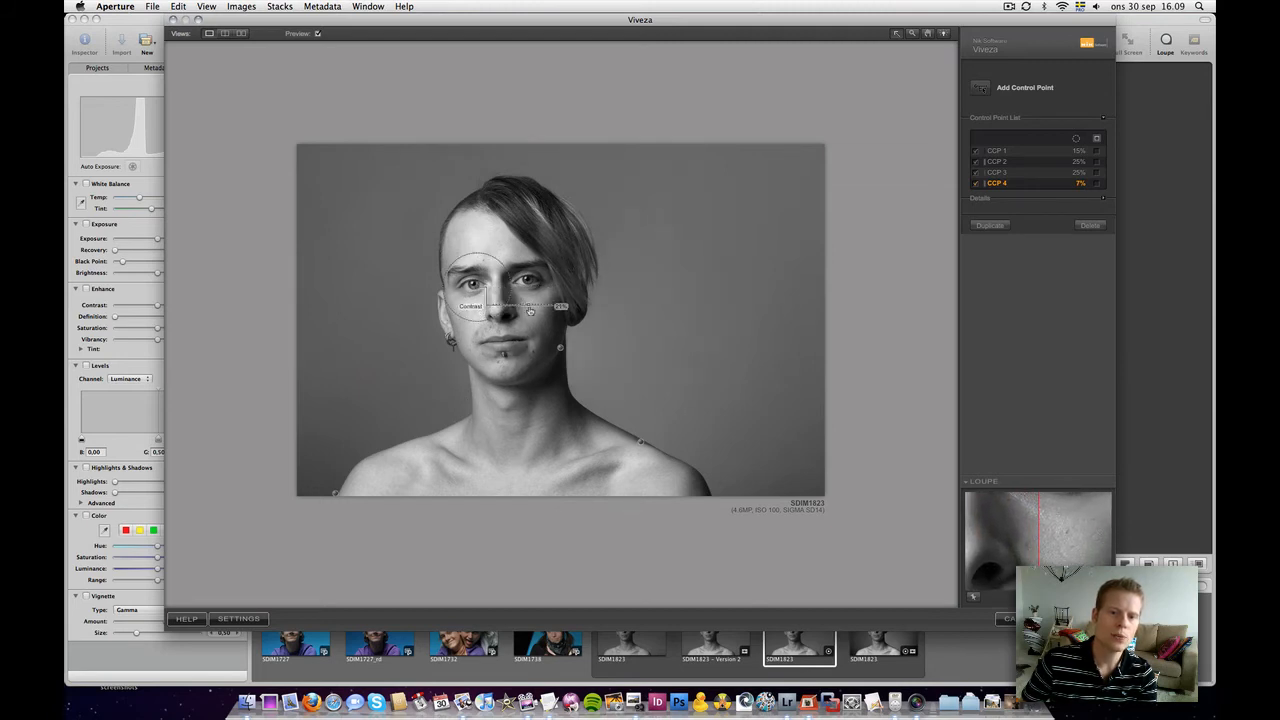
left_click(666, 317)
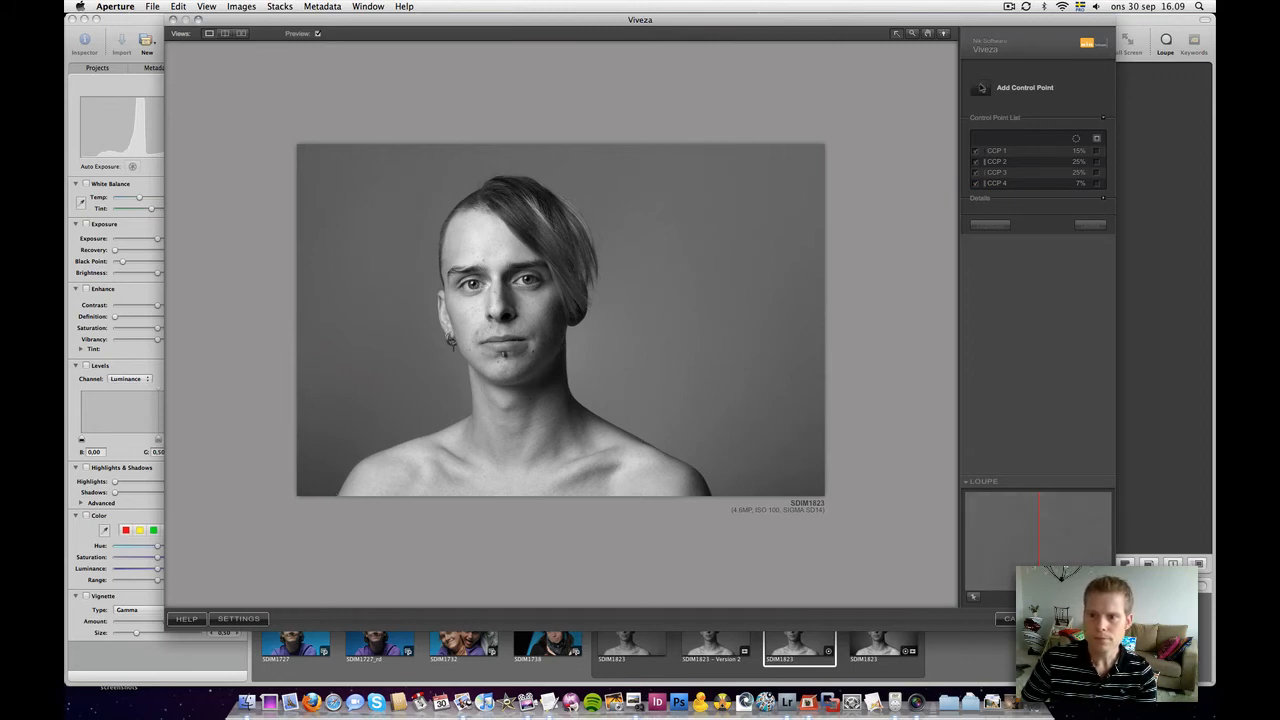
Add a control point on the shadowed neck with a size of 21%, raising its contrast and lowering its brightness slightly.
left_click(531, 406)
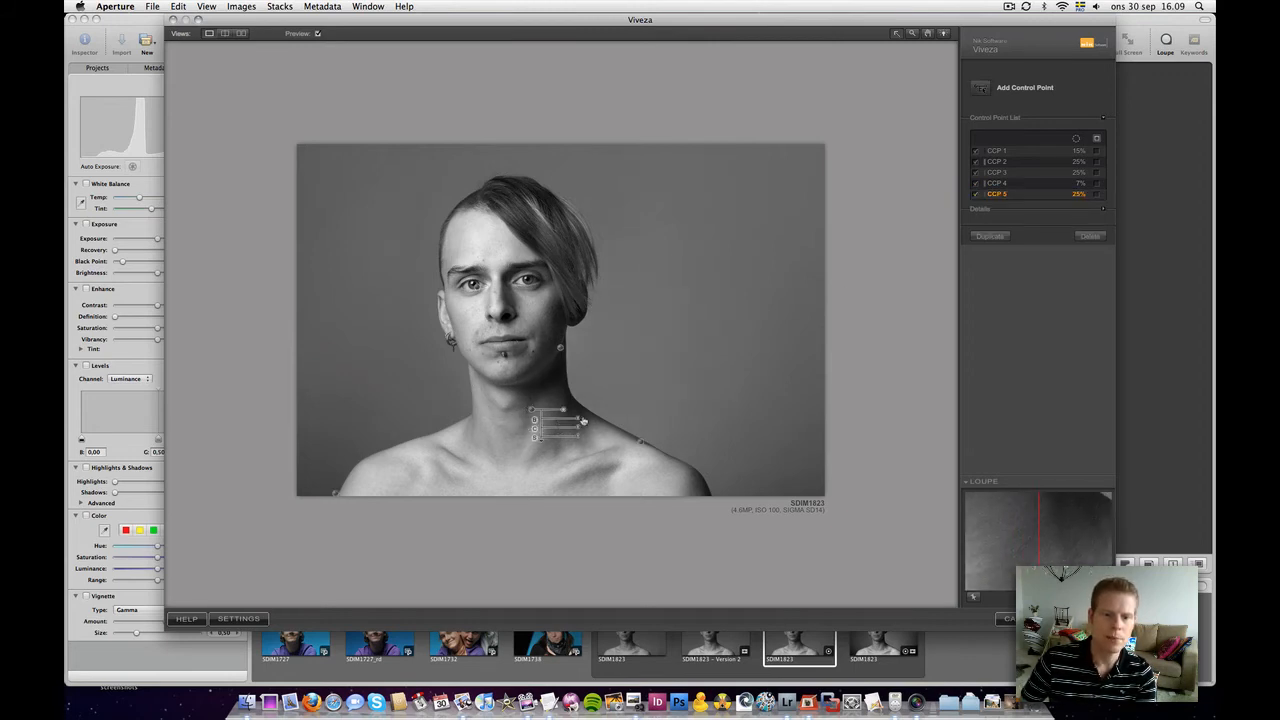
left_click_drag(581, 429, 588, 429)
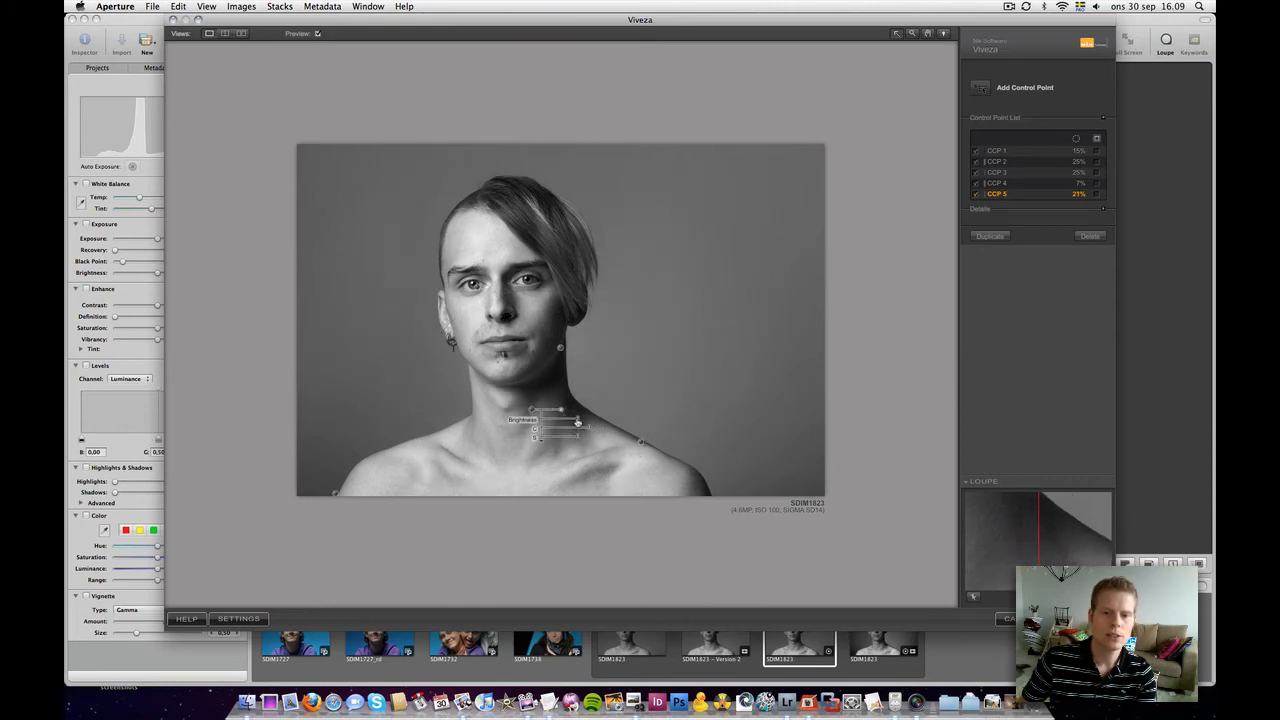
left_click_drag(578, 421, 575, 422)
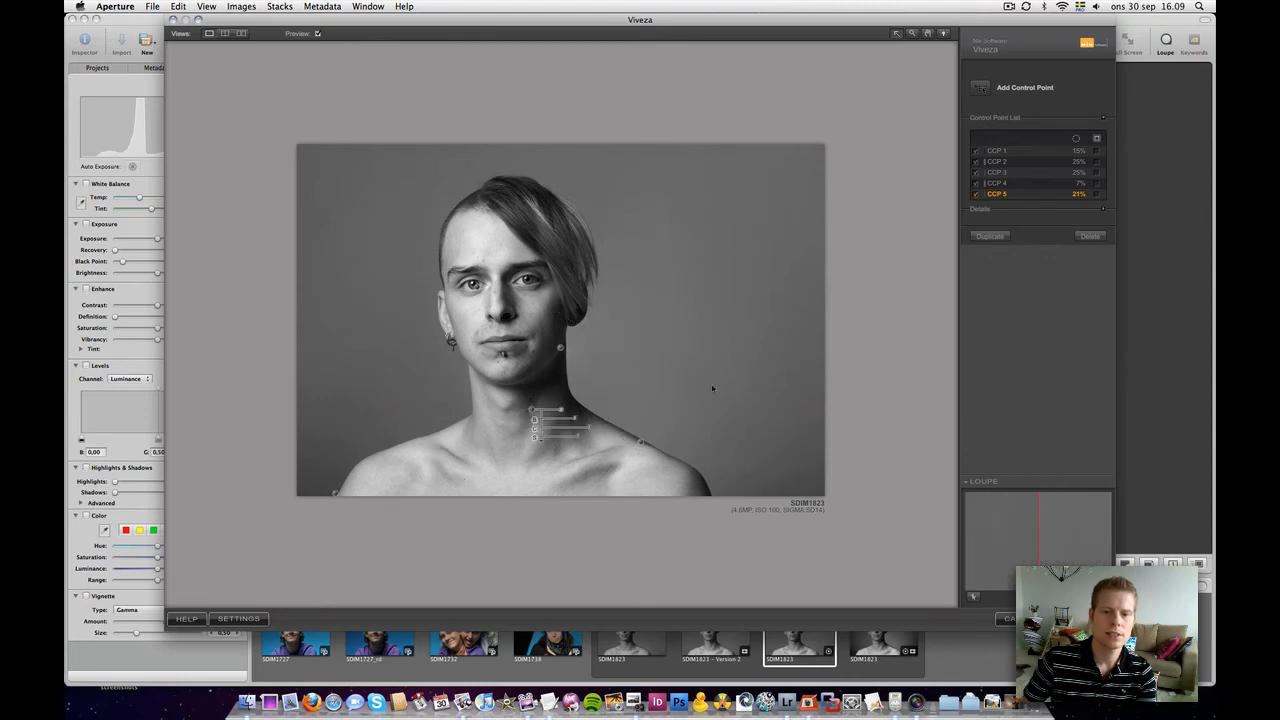
left_click(850, 440)
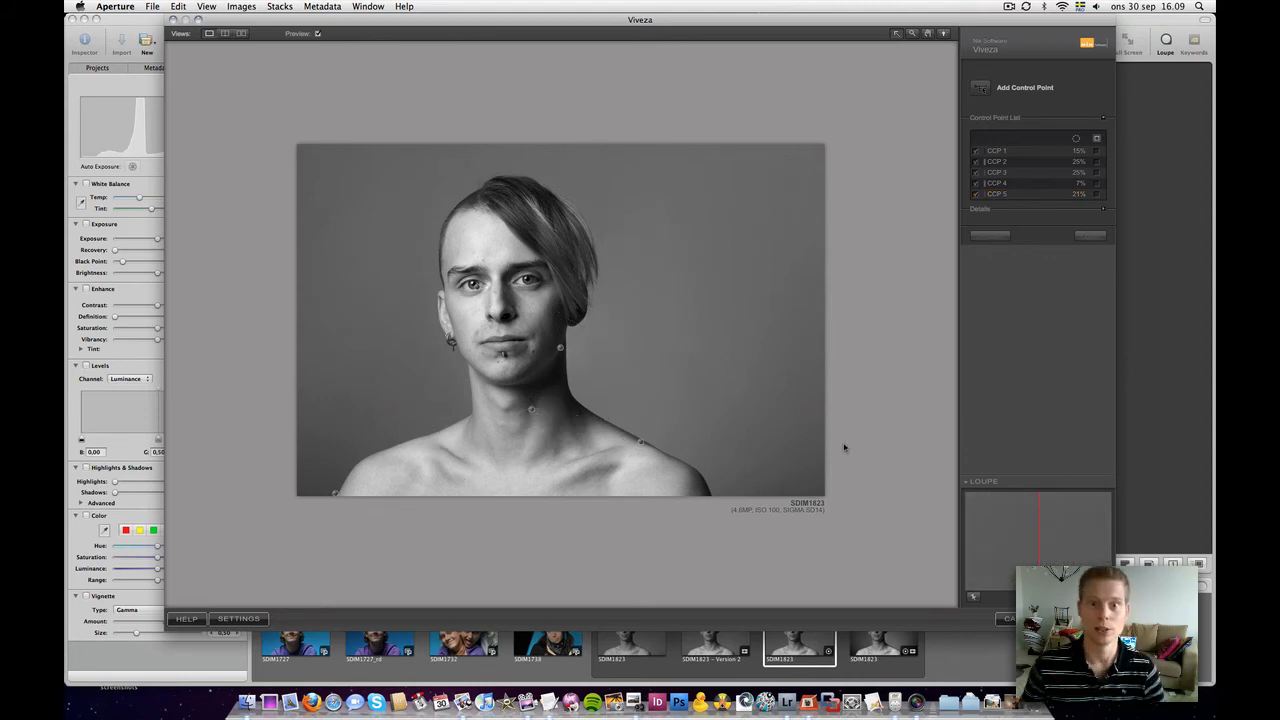
Add a control point on the upper part of the long hair and raise its brightness slightly.
left_click(980, 88)
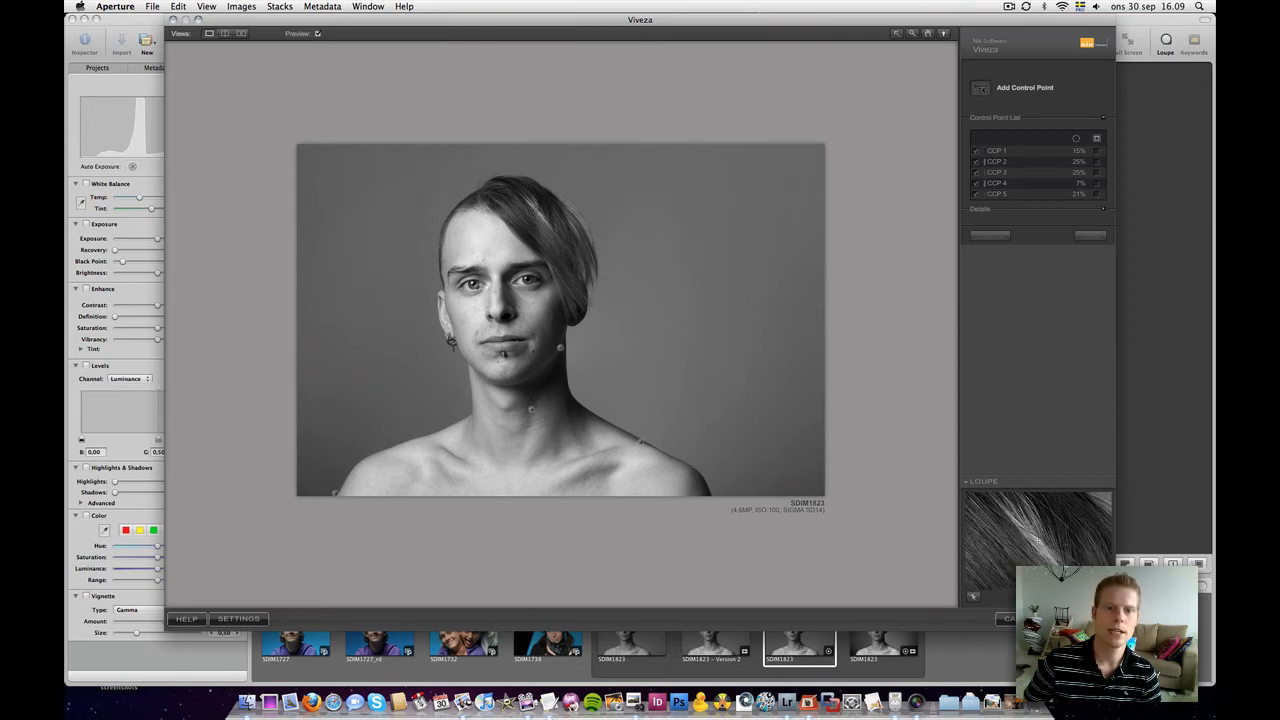
left_click(547, 222)
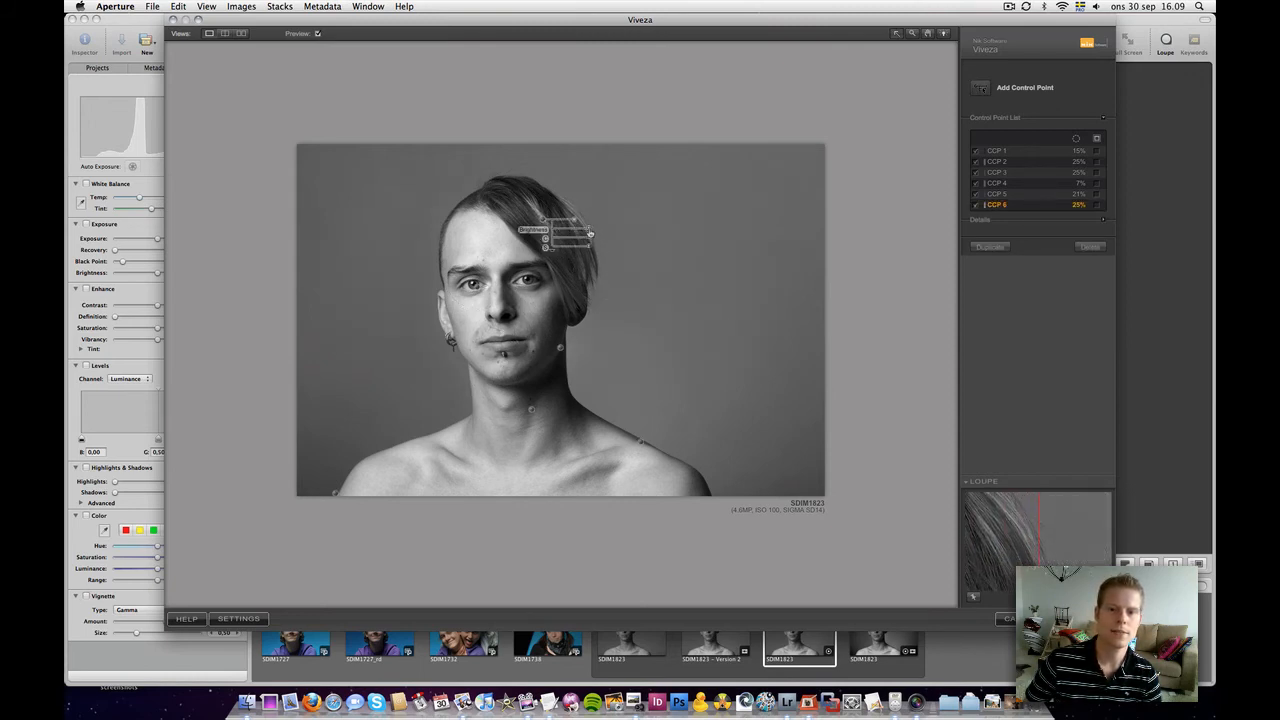
left_click_drag(588, 232, 593, 242)
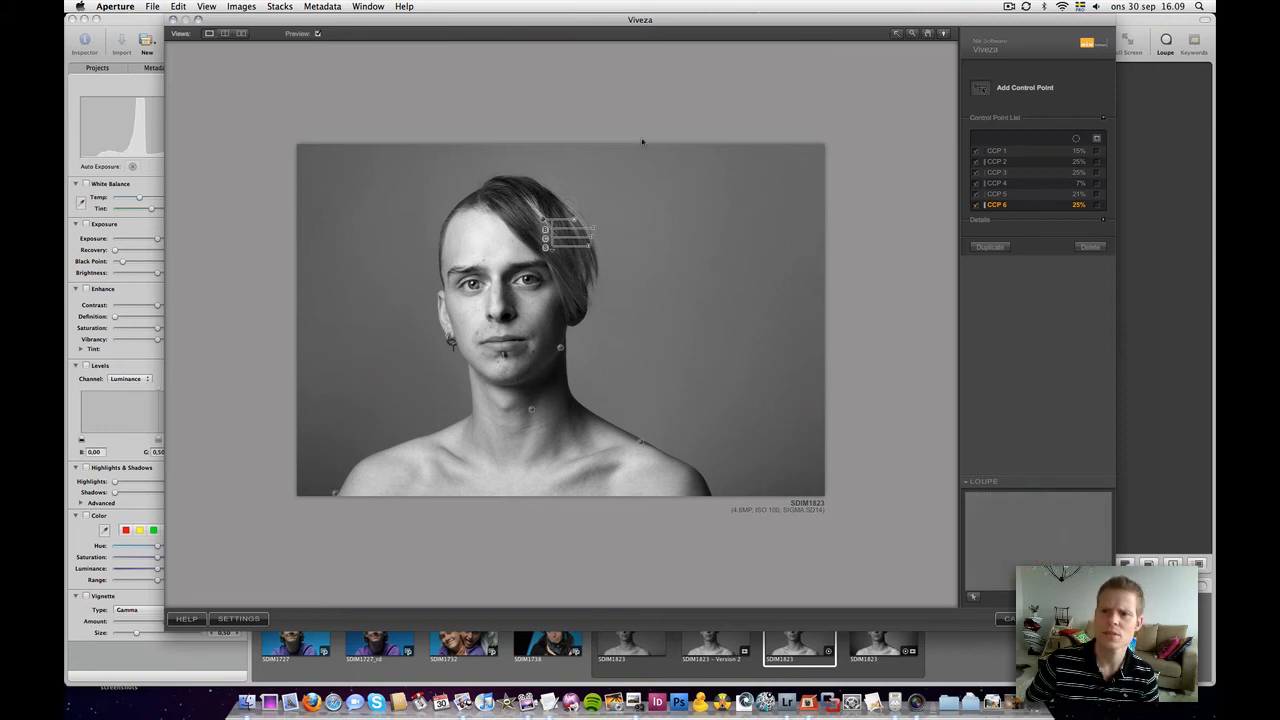
Add a control point on the forehead with a size of 16% and save the Viveza edits back to Aperture.
left_click(525, 238)
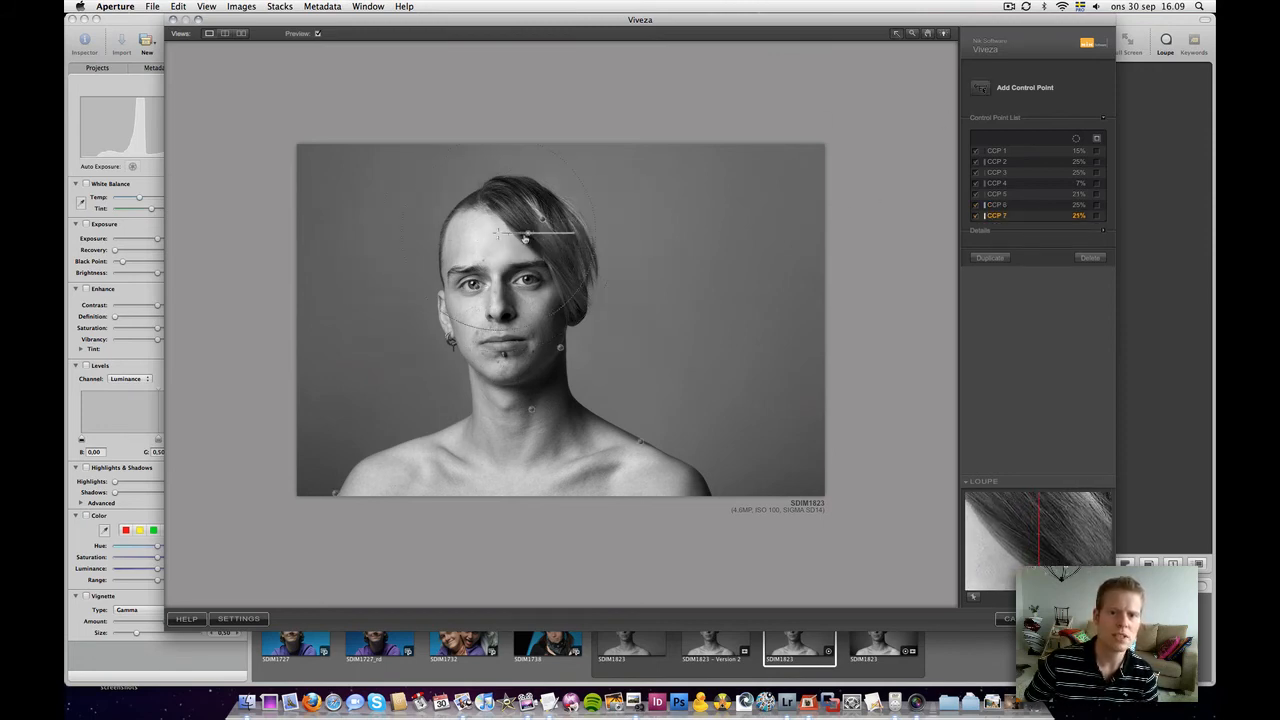
left_click_drag(525, 238, 485, 234)
left_click(492, 237)
left_click(770, 315)
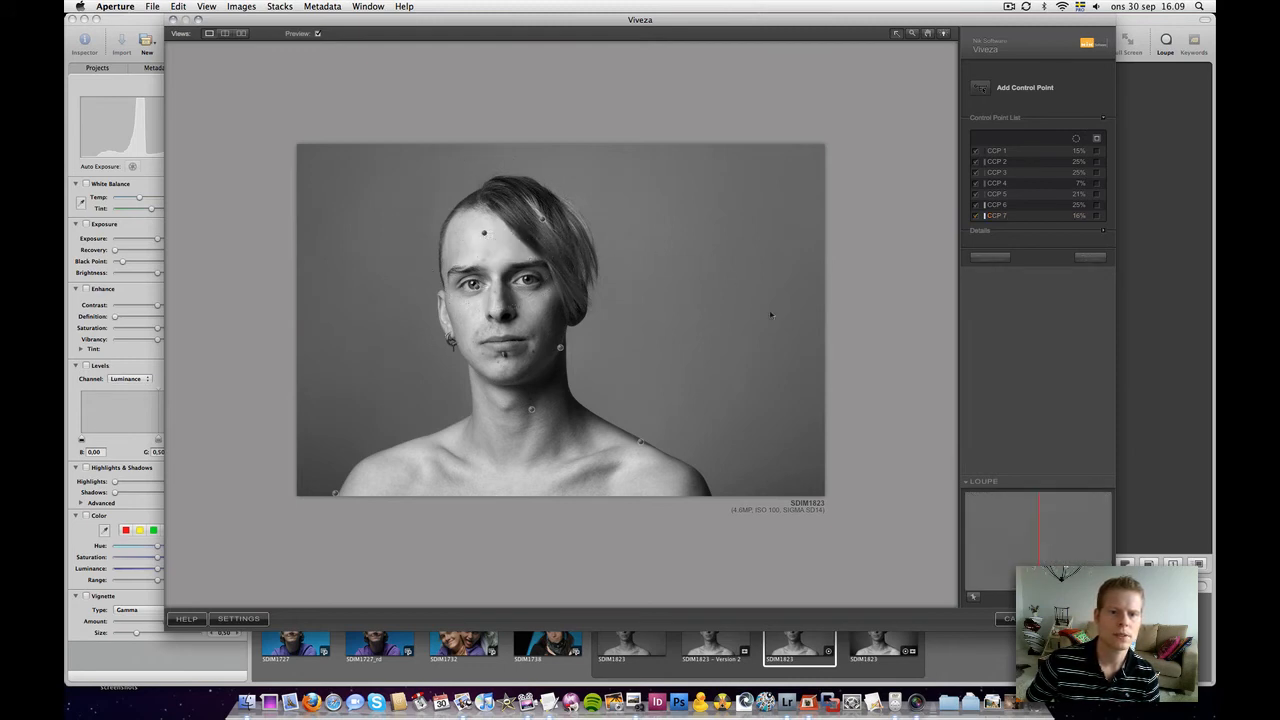
left_click(1081, 619)
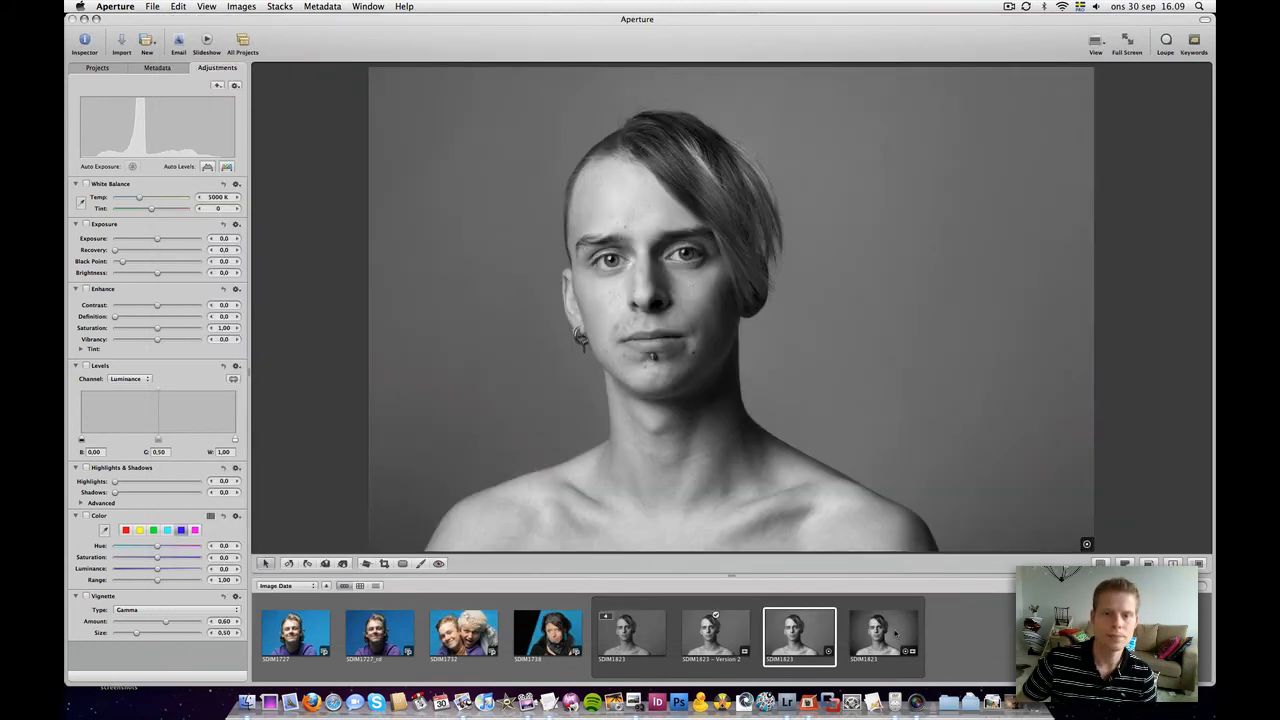
Enable the Vignette adjustment on the retouched portrait with an amount of 0.59 and a size of 0.94.
left_click(236, 86)
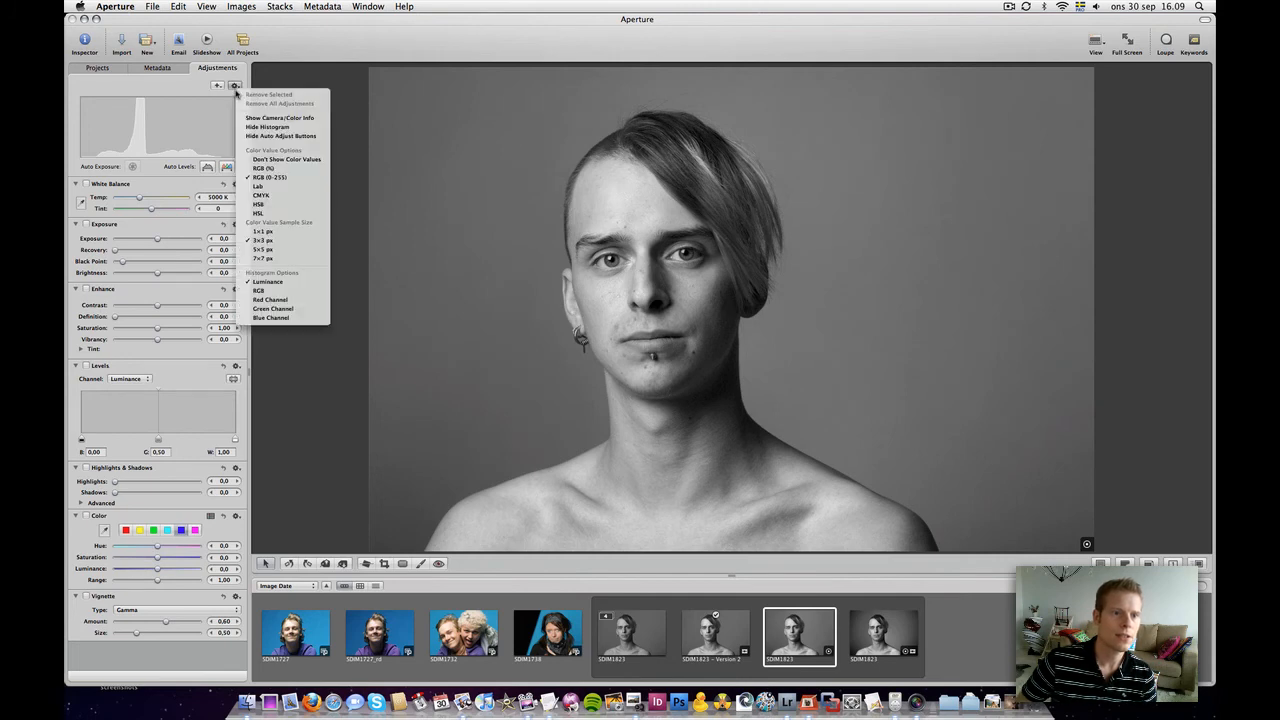
left_click(184, 136)
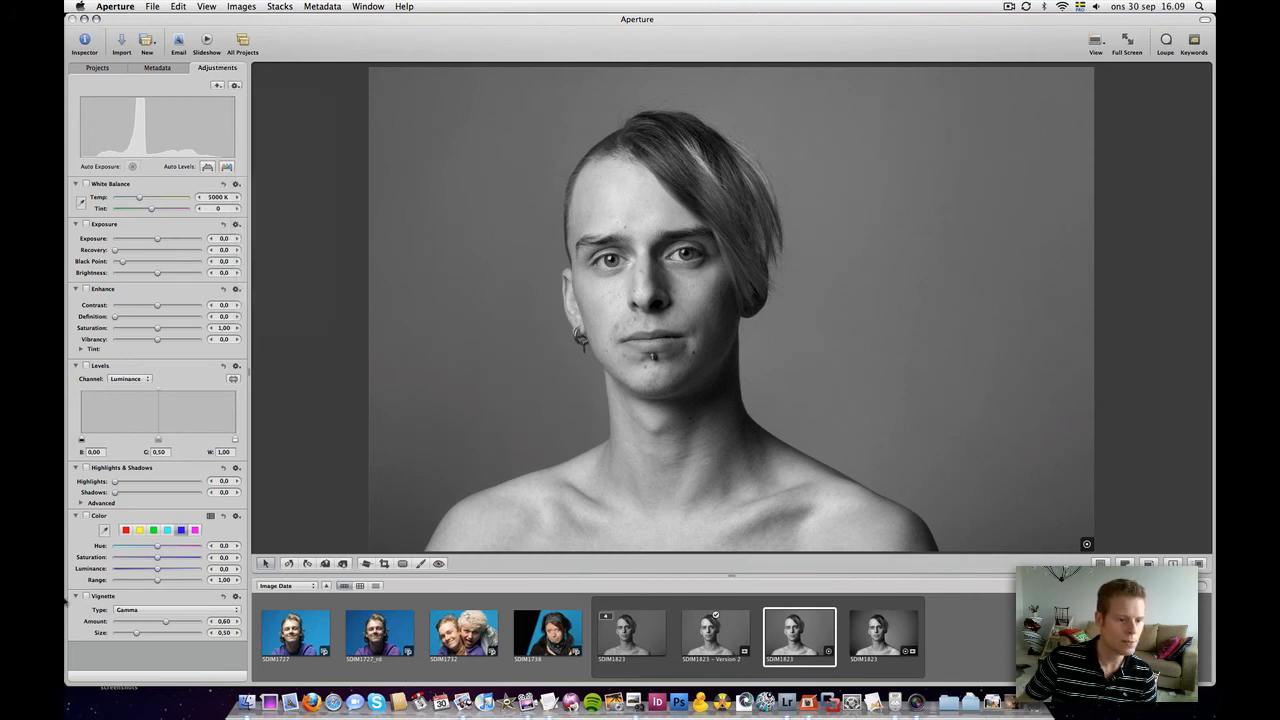
left_click(85, 596)
mouse_move(165, 622)
left_mouse_down()
mouse_move(172, 633)
mouse_move(157, 639)
left_mouse_up()
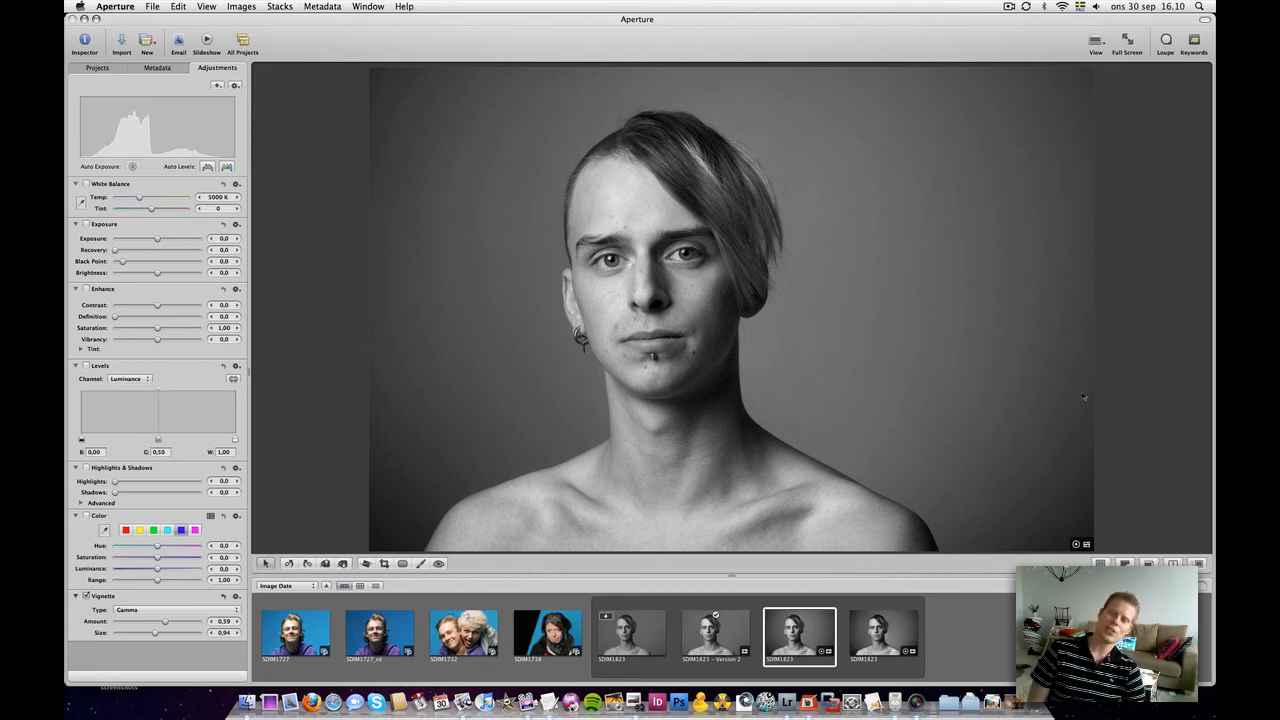
Switch to Lightroom and select the two adjacent black-and-white SDIM1823 portraits, the TIFF and the X3F, in the Library grid.
key("ctrl+Right")
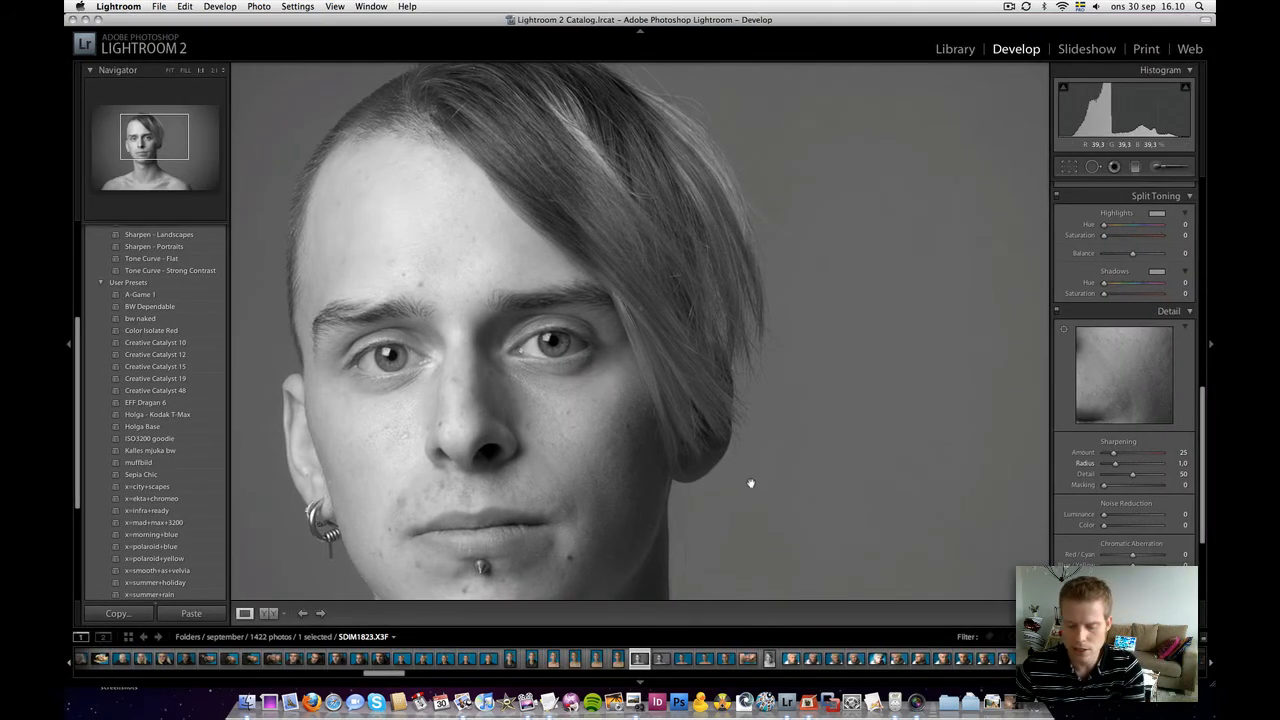
key("z")
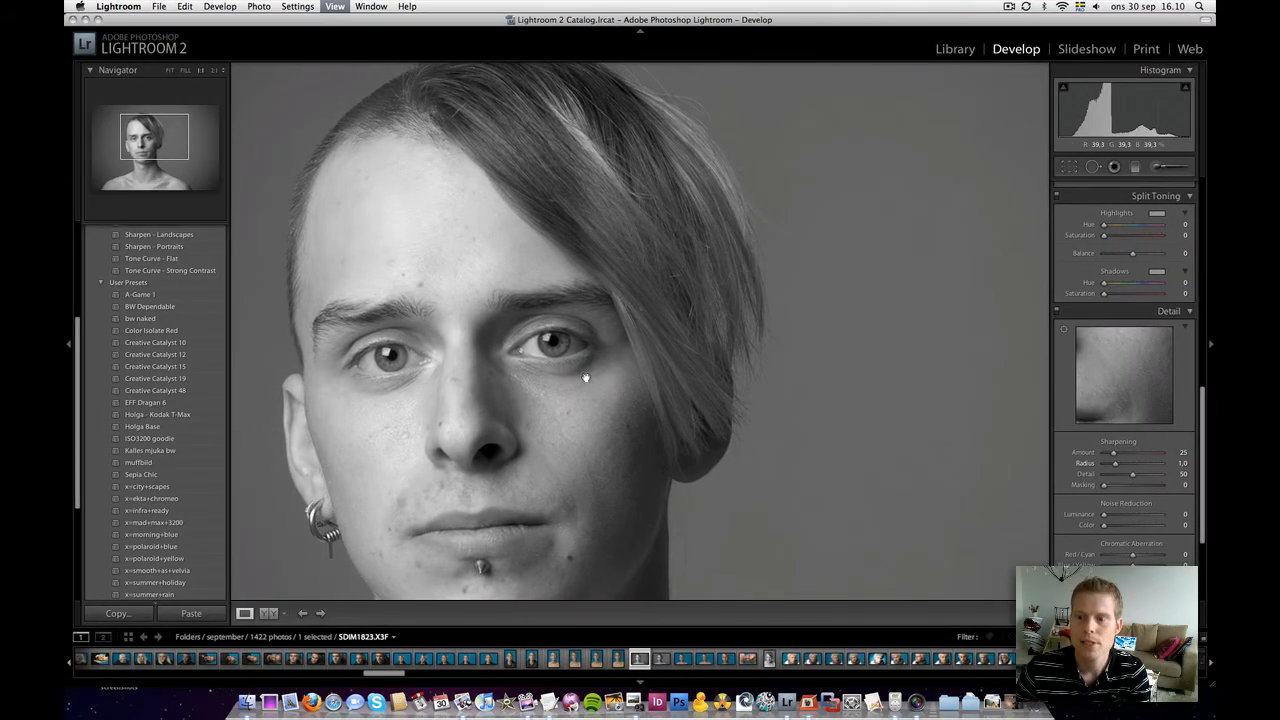
key("g")
double_click(403, 506)
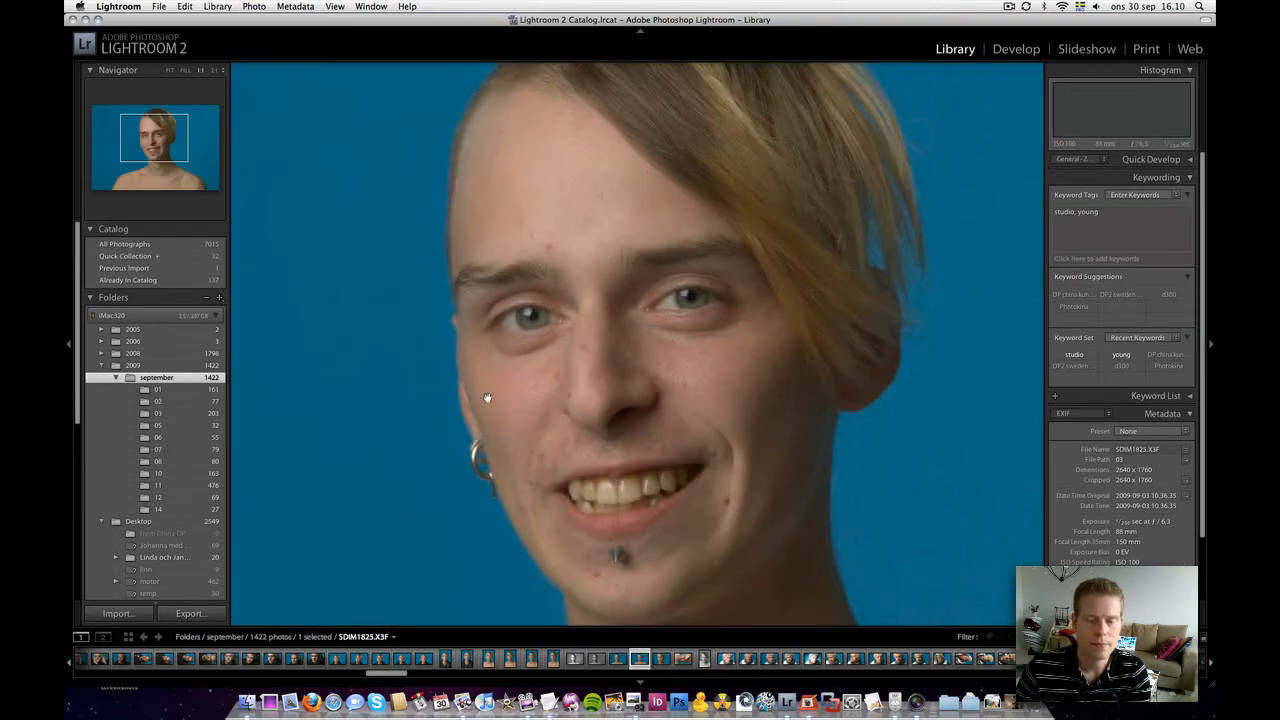
key("g")
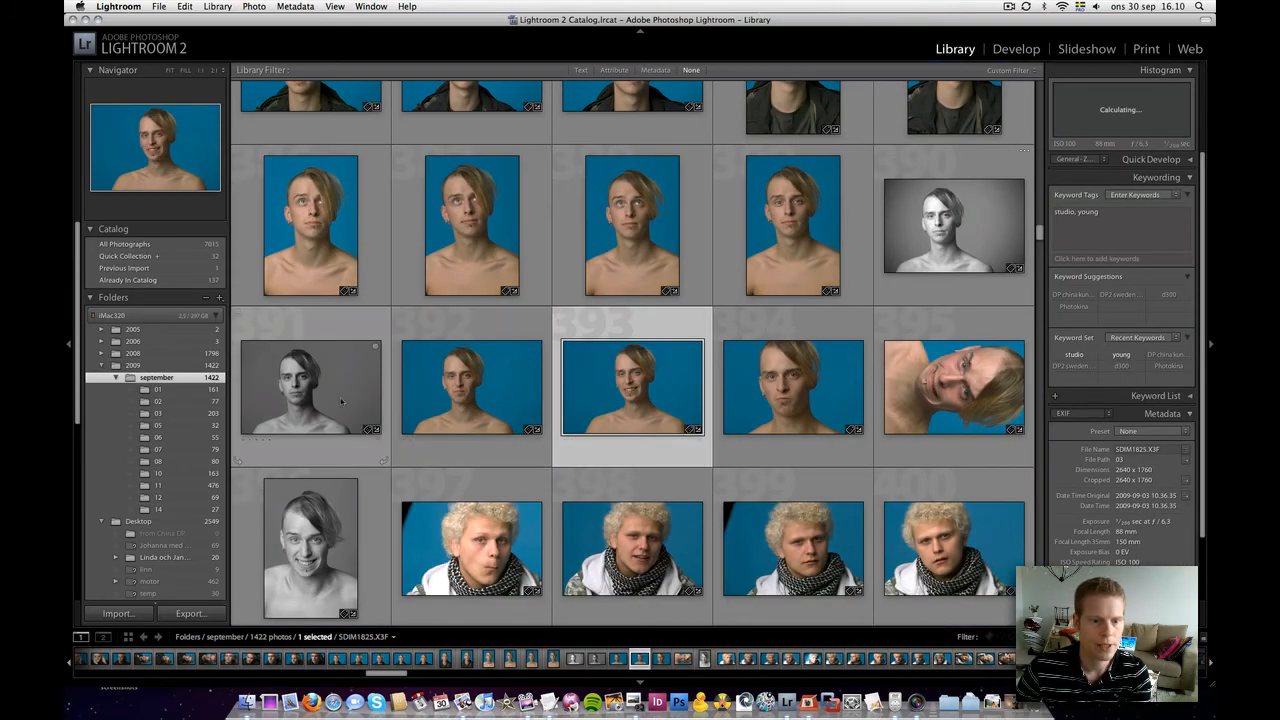
key("Left")
key("Left")
left_click(983, 203, "super")
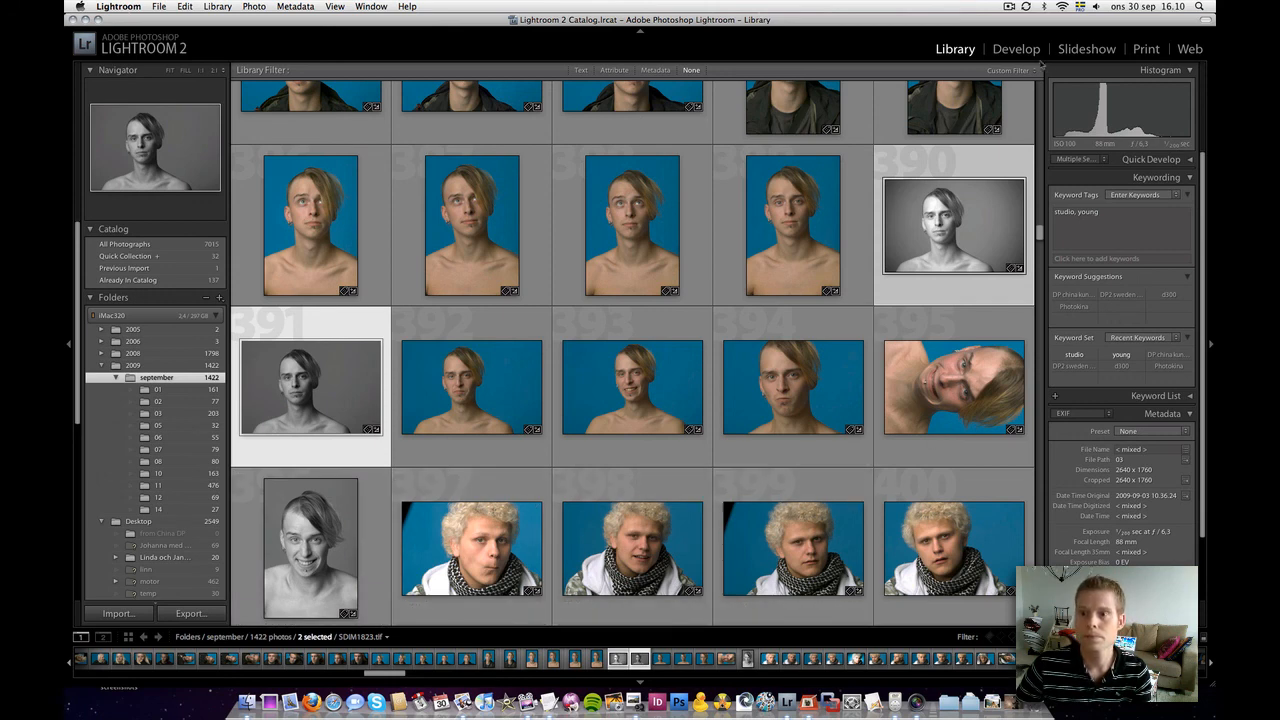
Show the two selected portraits in Compare view and inspect the hair and eye detail at 1:1.
left_click(334, 7)
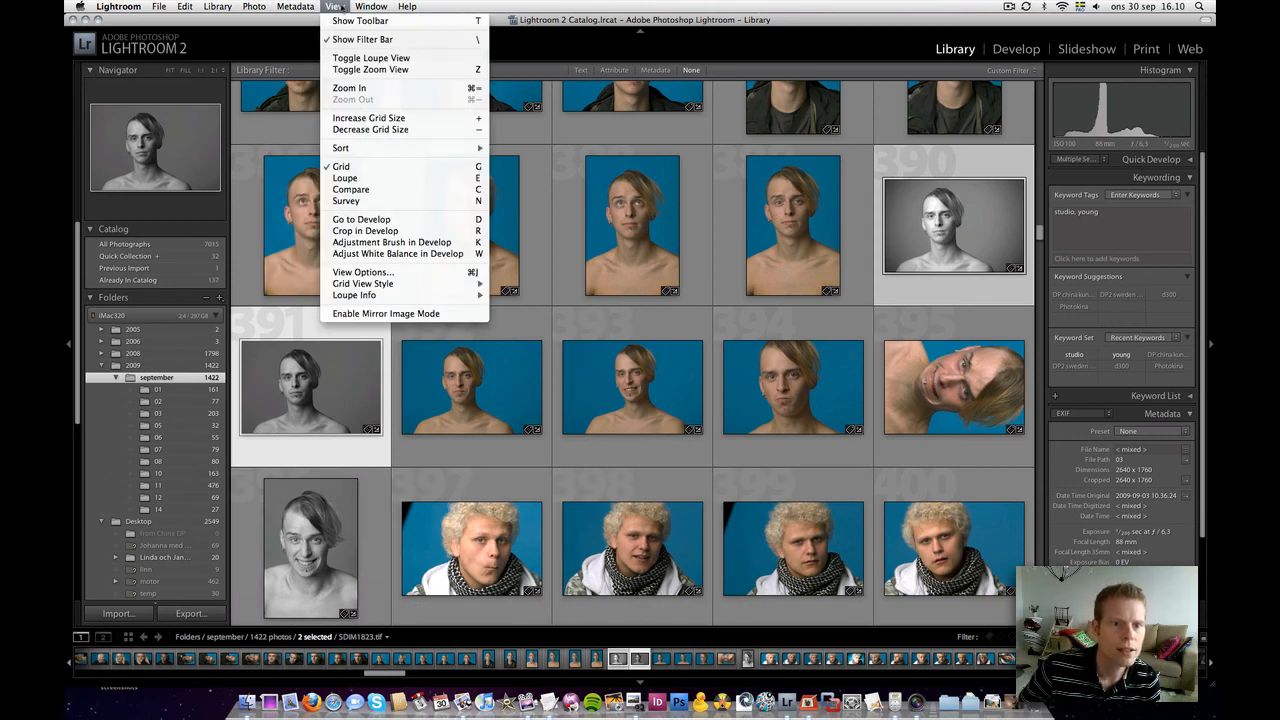
left_click(349, 190)
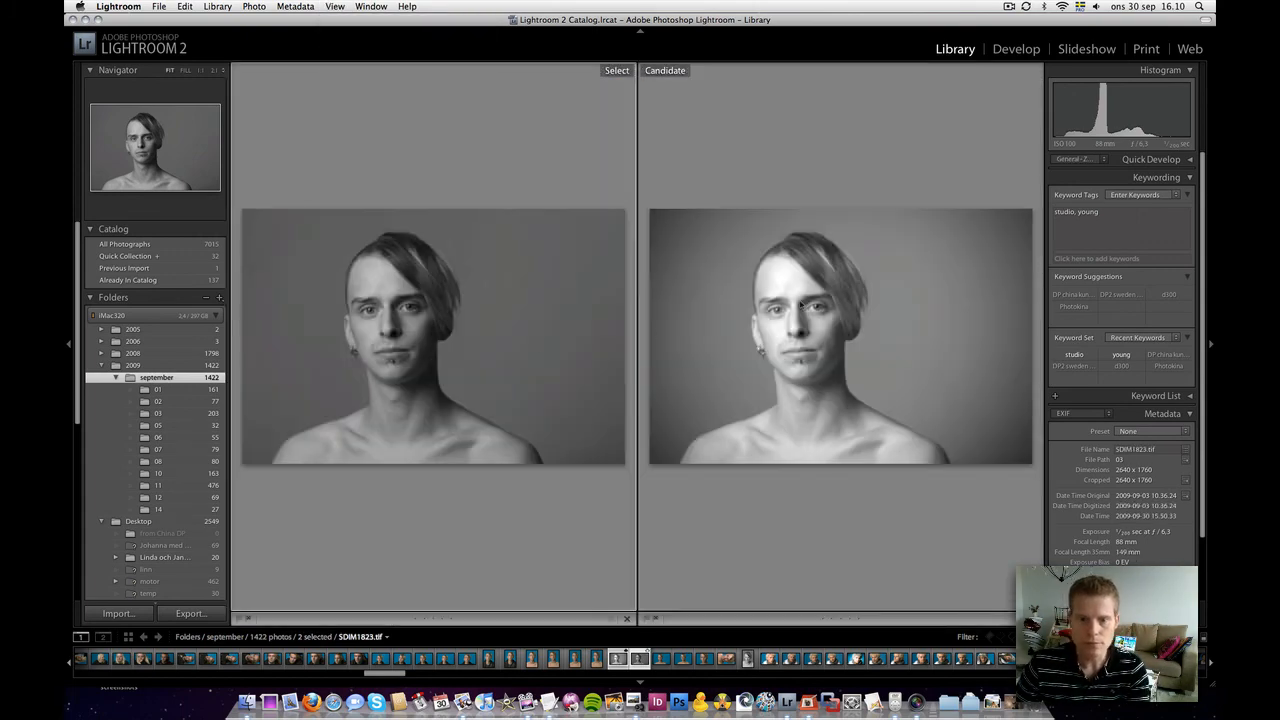
left_click(803, 294)
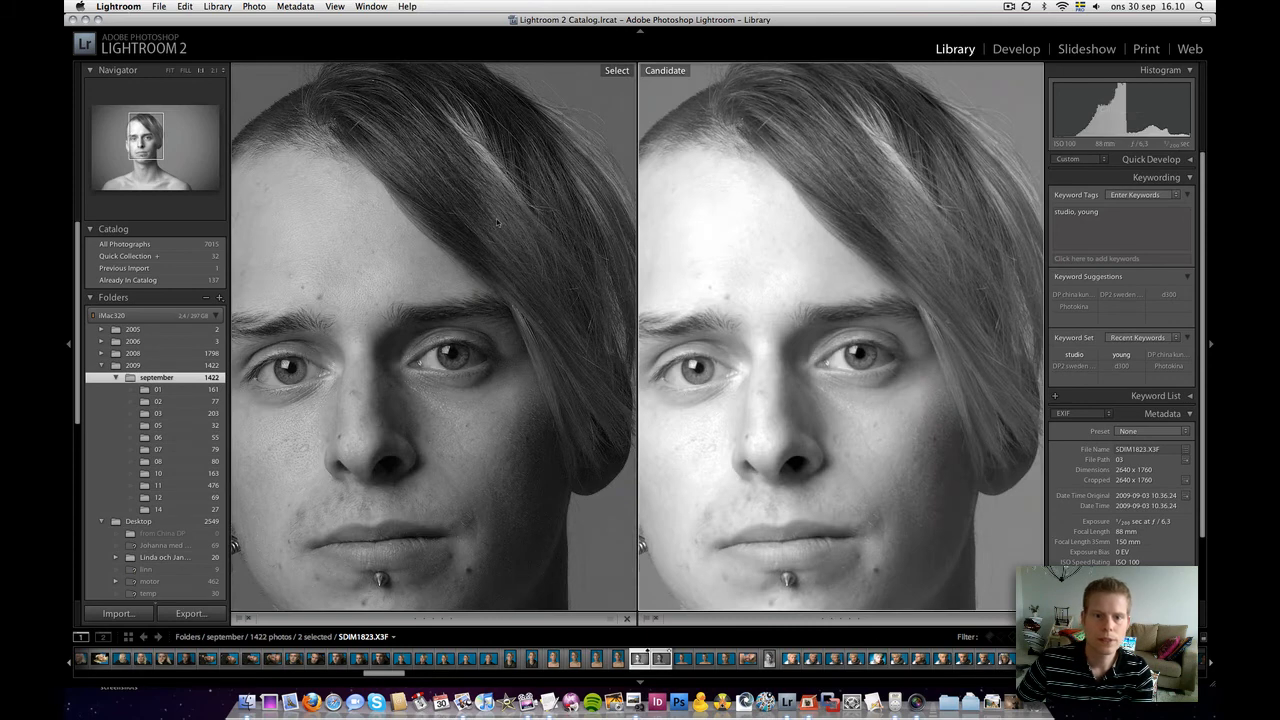
left_click_drag(459, 287, 426, 373)
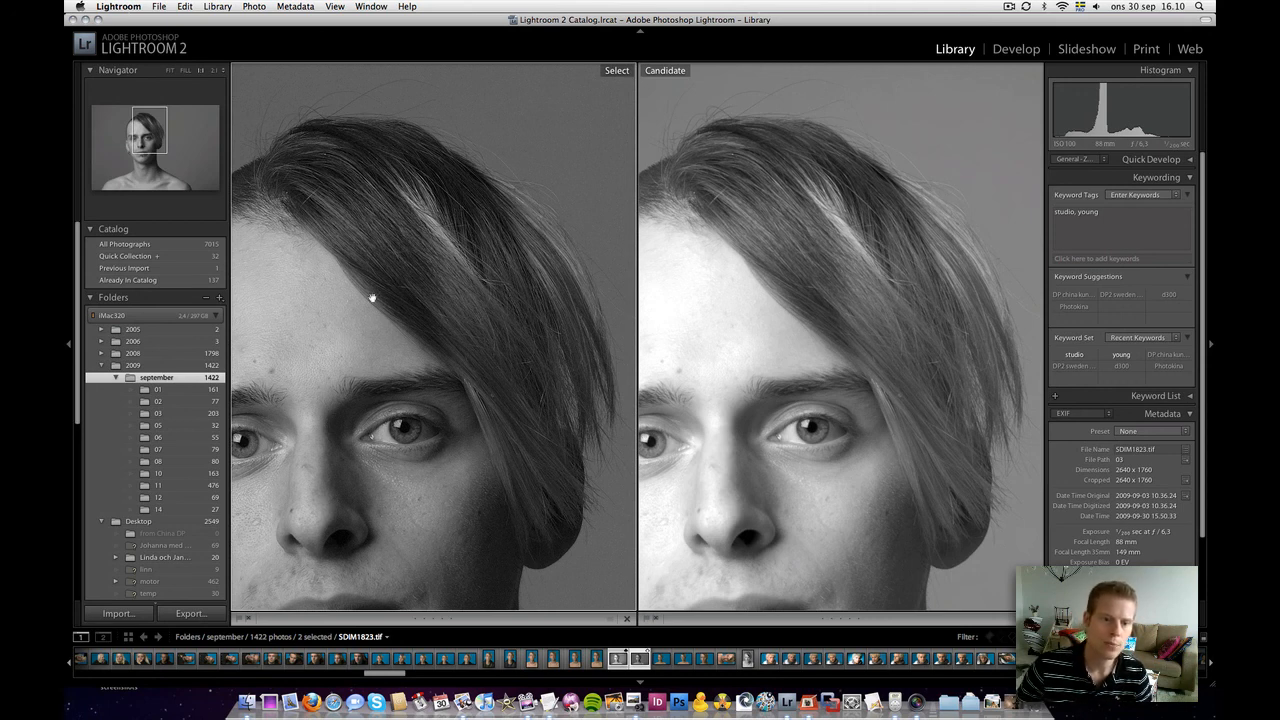
left_click_drag(375, 296, 354, 333)
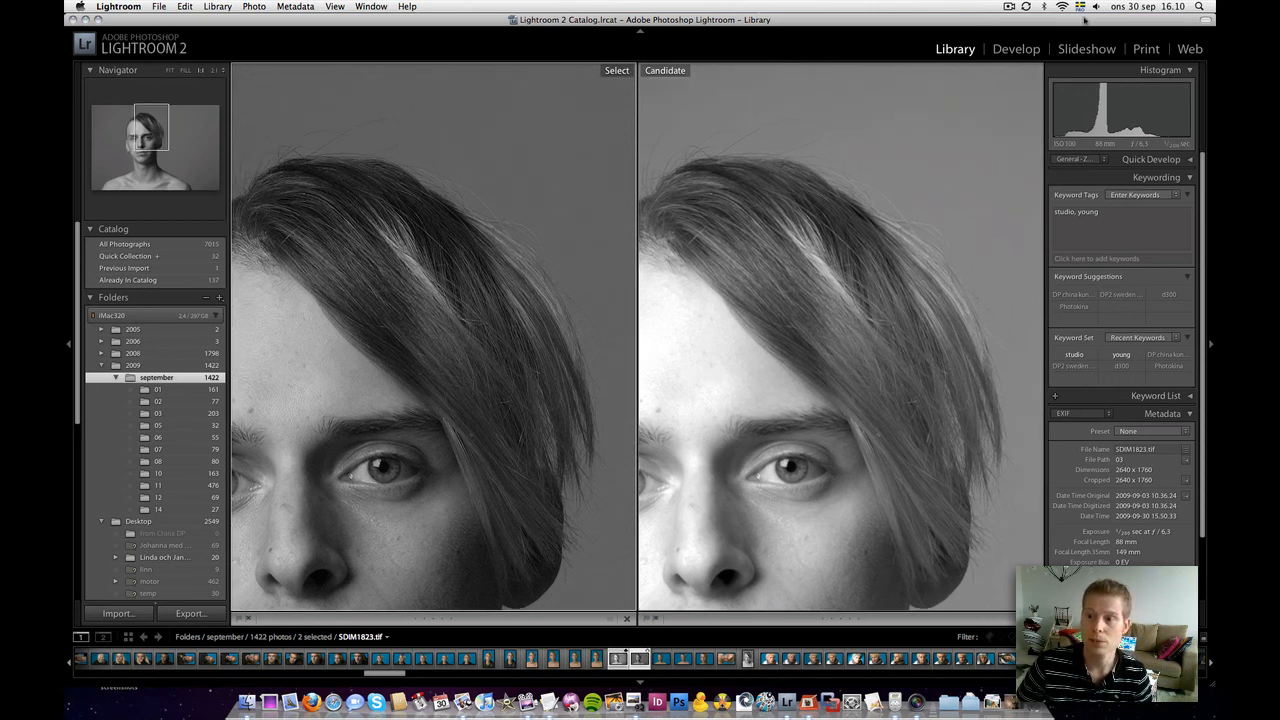
Set the sharpening amount of the SDIM1823.X3F version to 113 in Develop and return to the side-by-side comparison.
left_click(1016, 49)
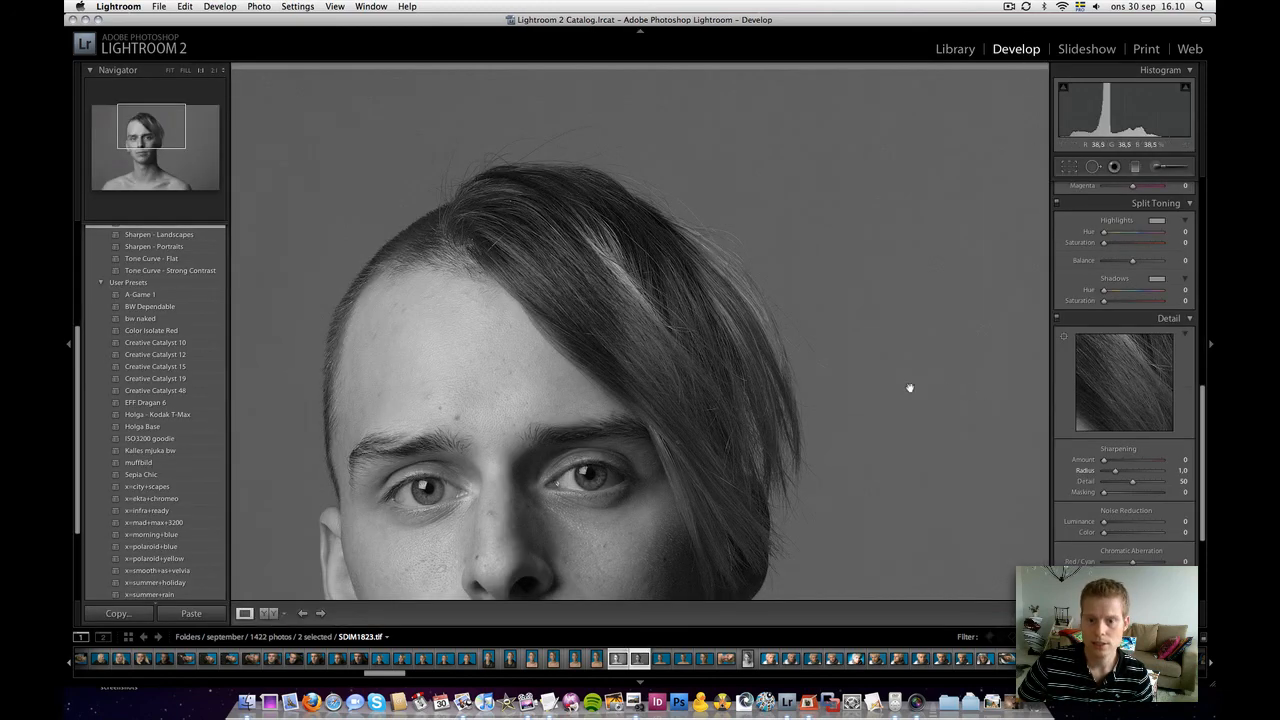
left_click(658, 657)
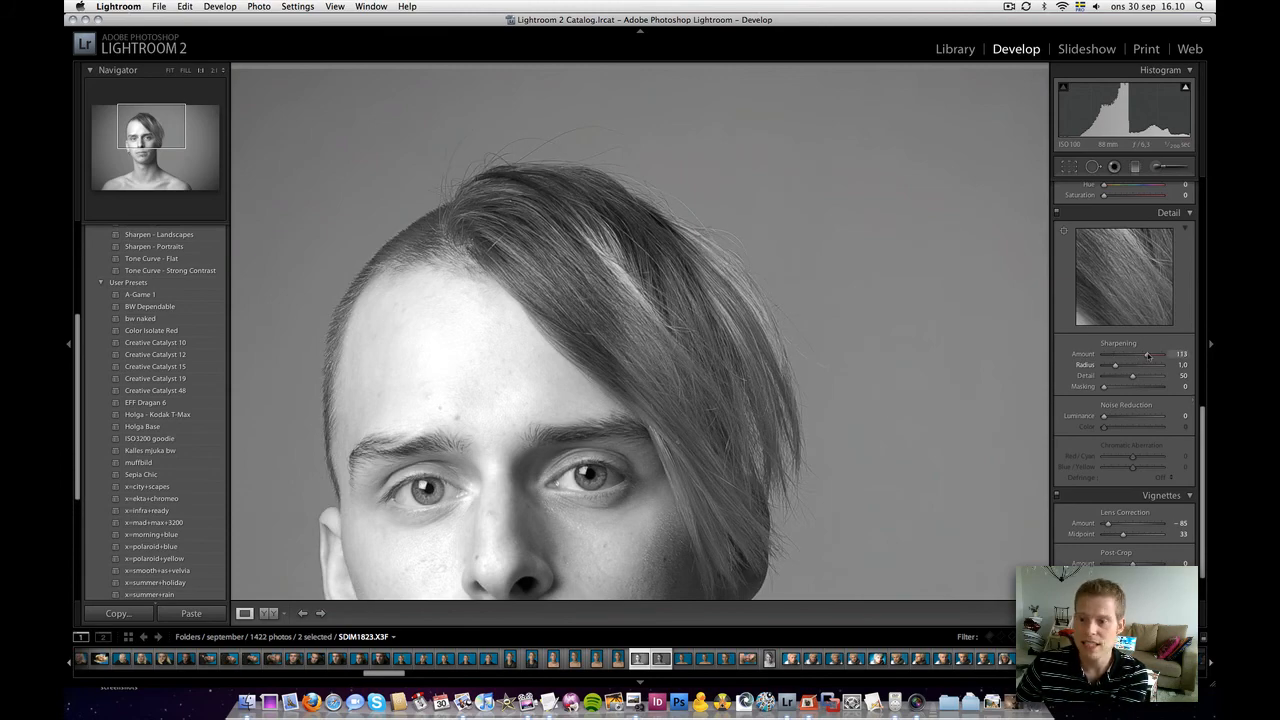
left_click(960, 52)
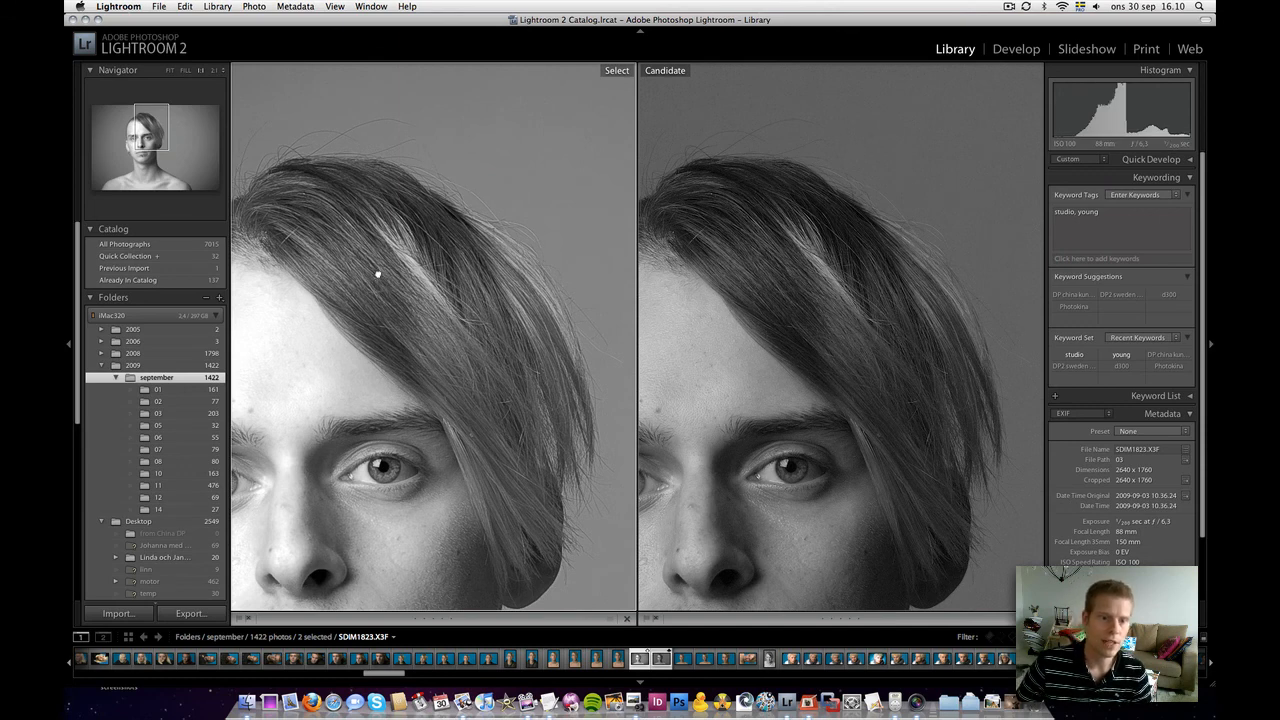
Examine the hair, forehead and eye detail of the sharpened X3F version against the TIFF at 1:1.
left_click_drag(378, 274, 420, 257)
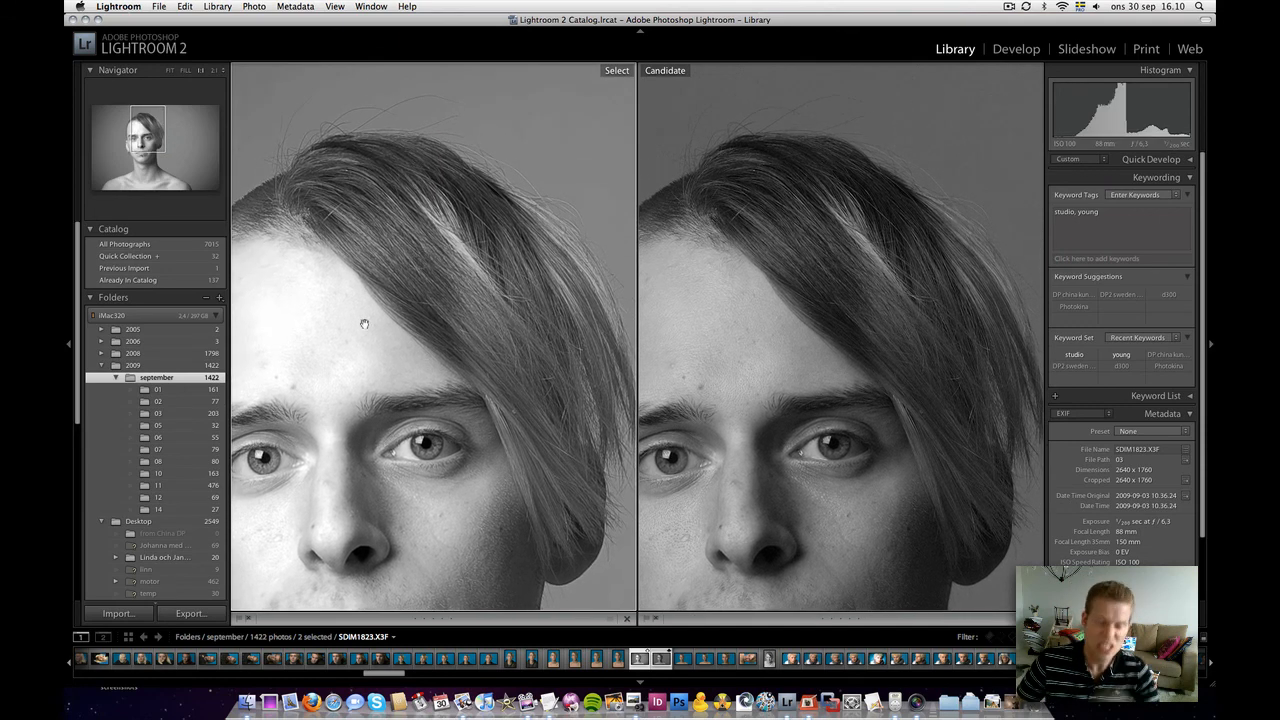
left_click_drag(386, 314, 376, 307)
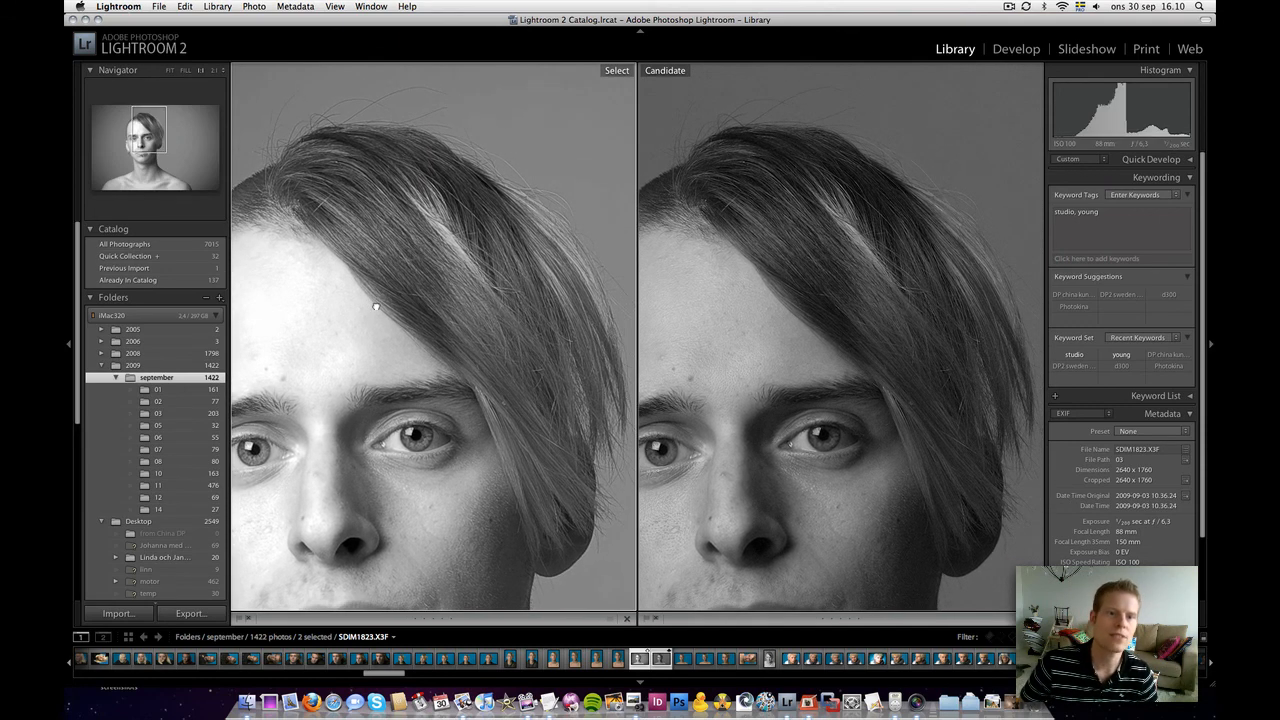
left_click_drag(834, 287, 812, 275)
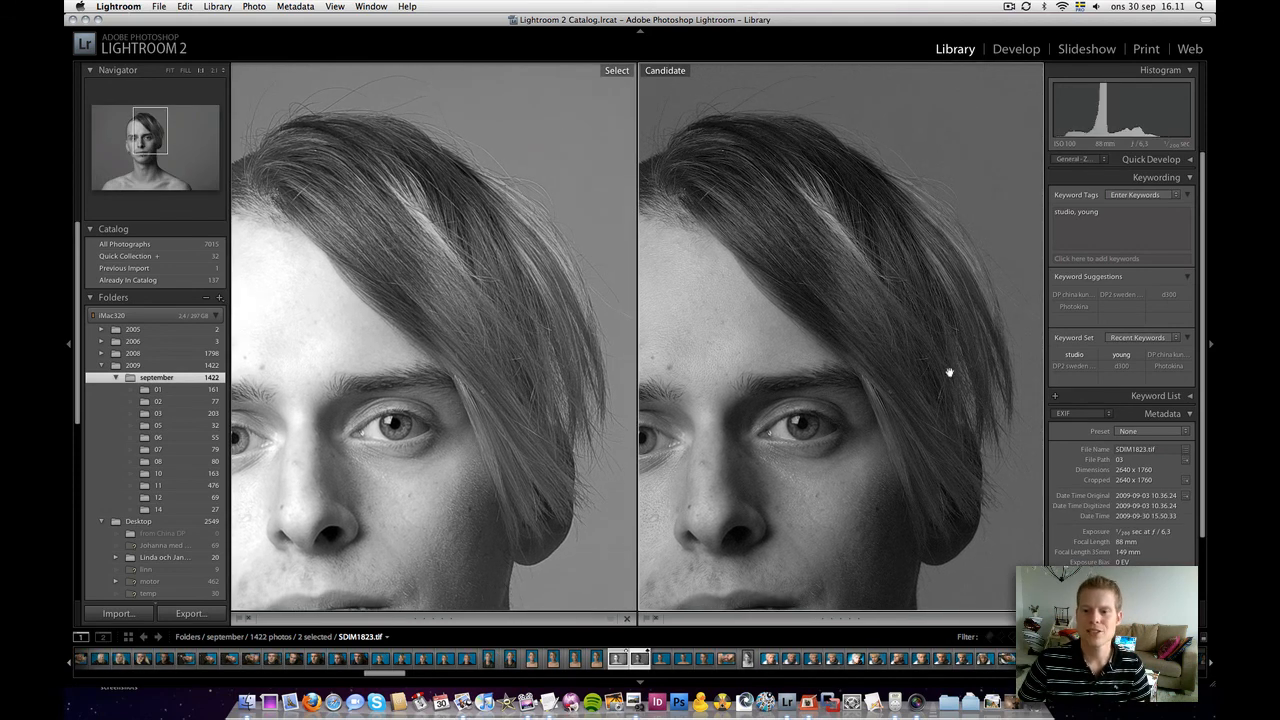
left_click_drag(942, 361, 943, 374)
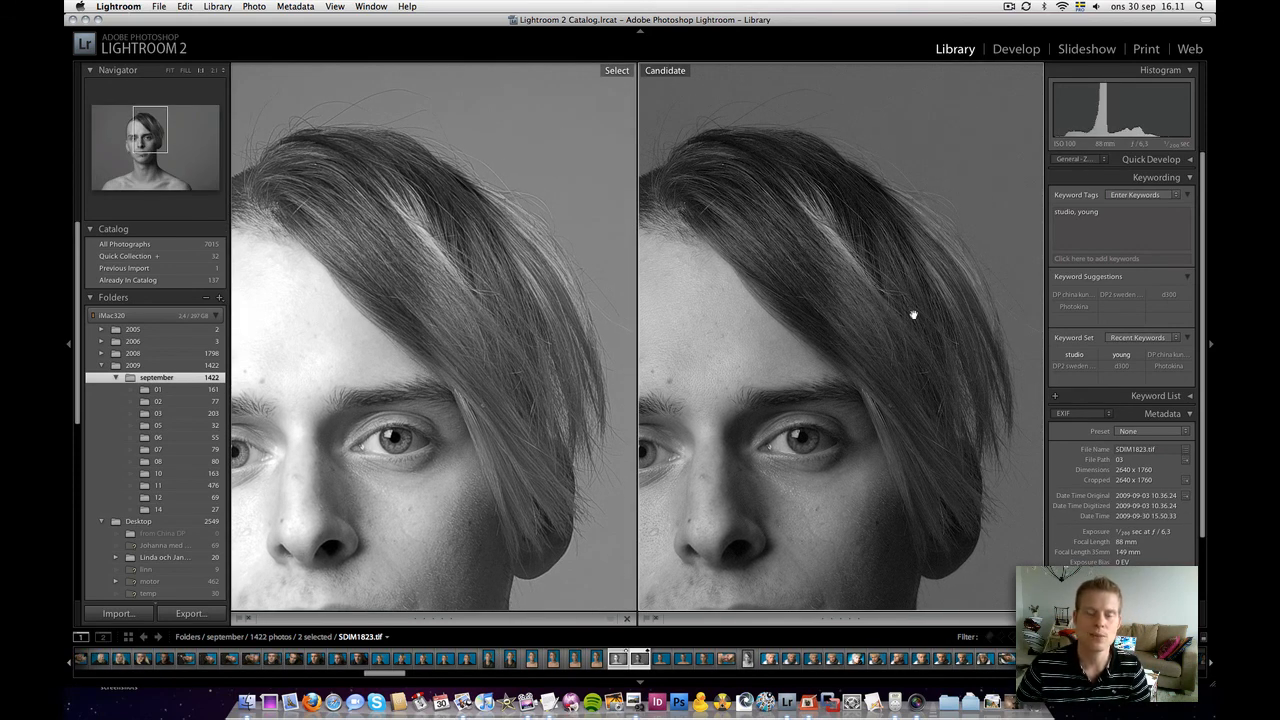